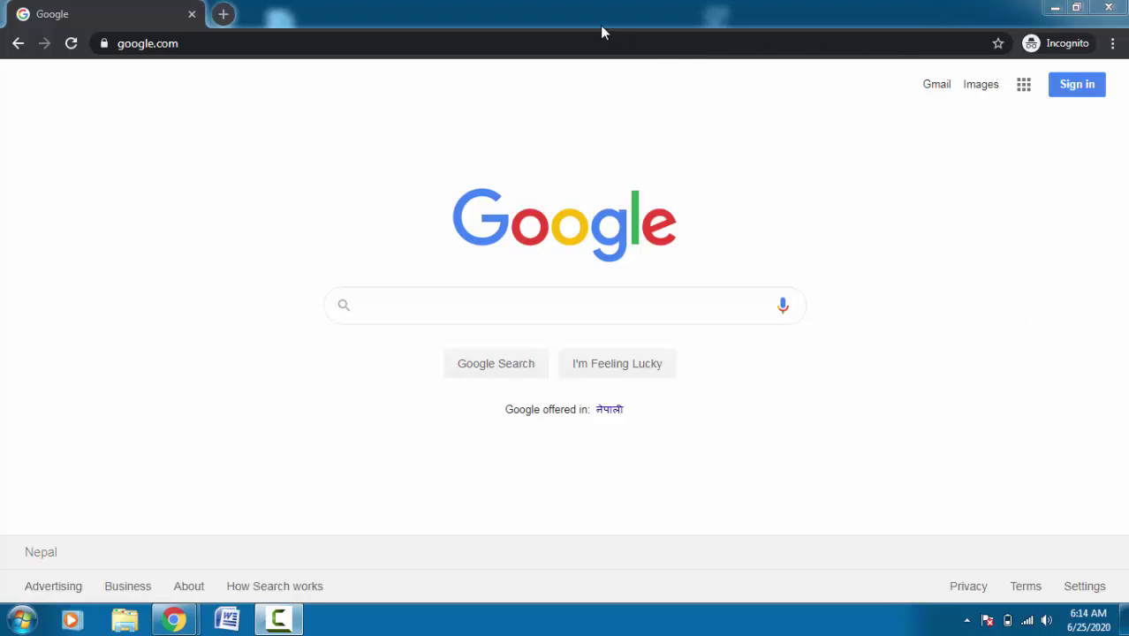
# - Open blogger.com and start signing in with the Google account's email
pyautogui.click(575, 43)
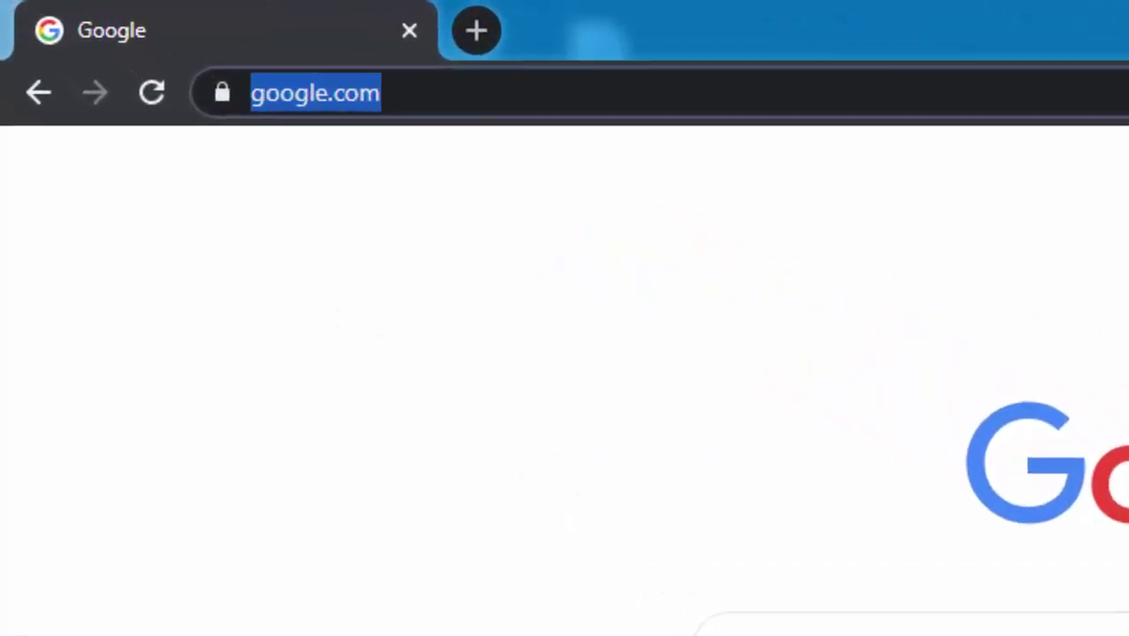
pyautogui.write('blogger.com')
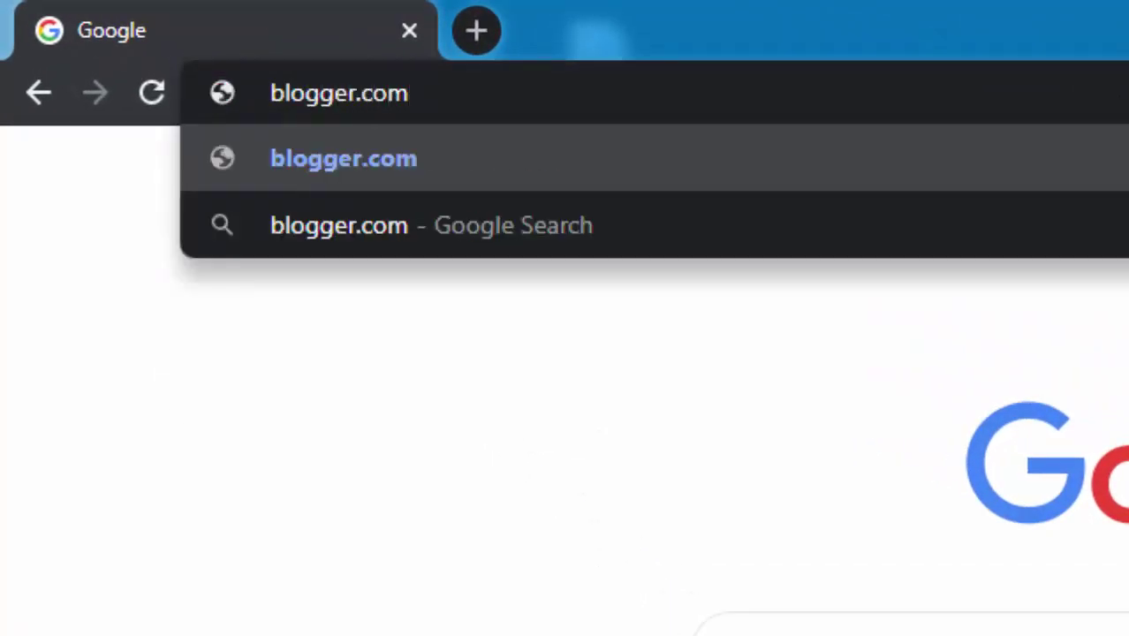
pyautogui.press('Return')
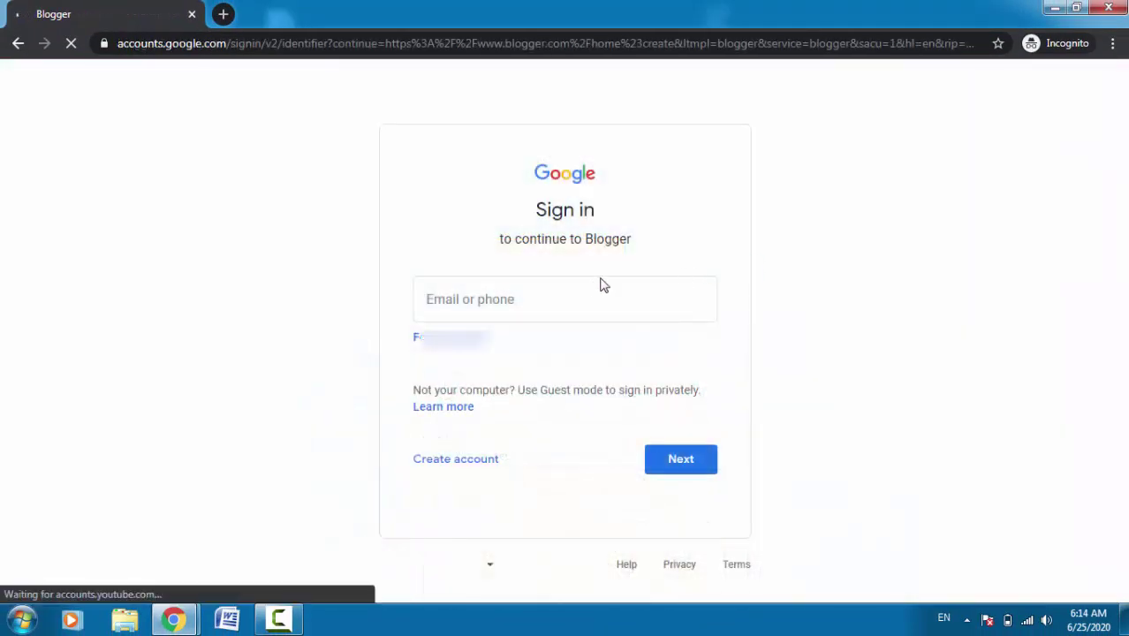
pyautogui.click(587, 301)
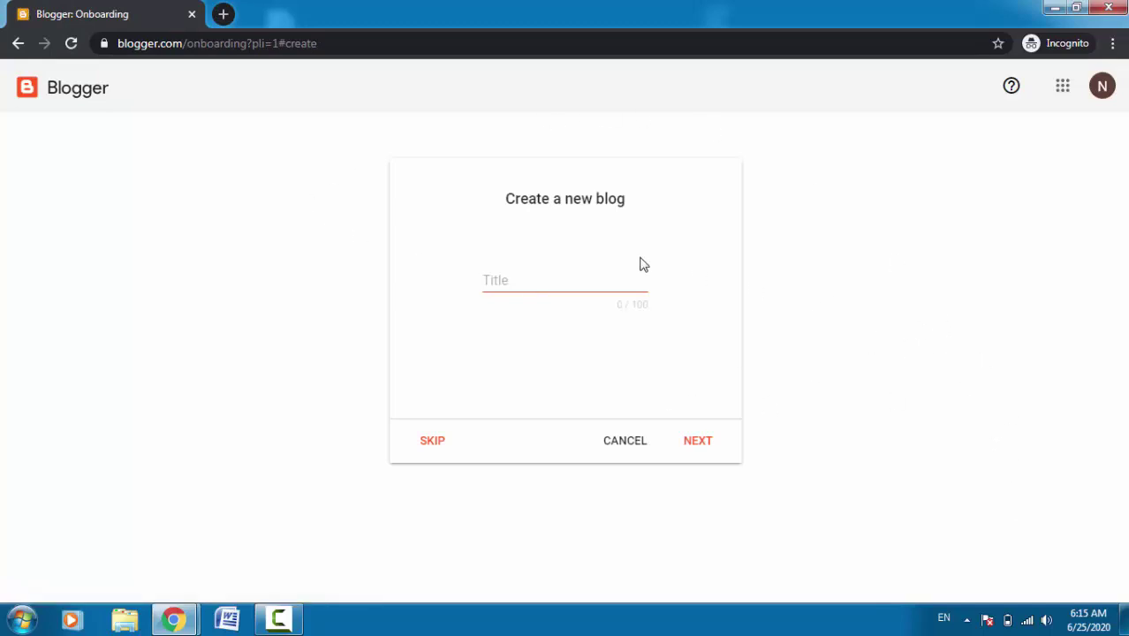
# - Title the new blog "Blog Tutorial" and continue to its address
pyautogui.click(532, 282)
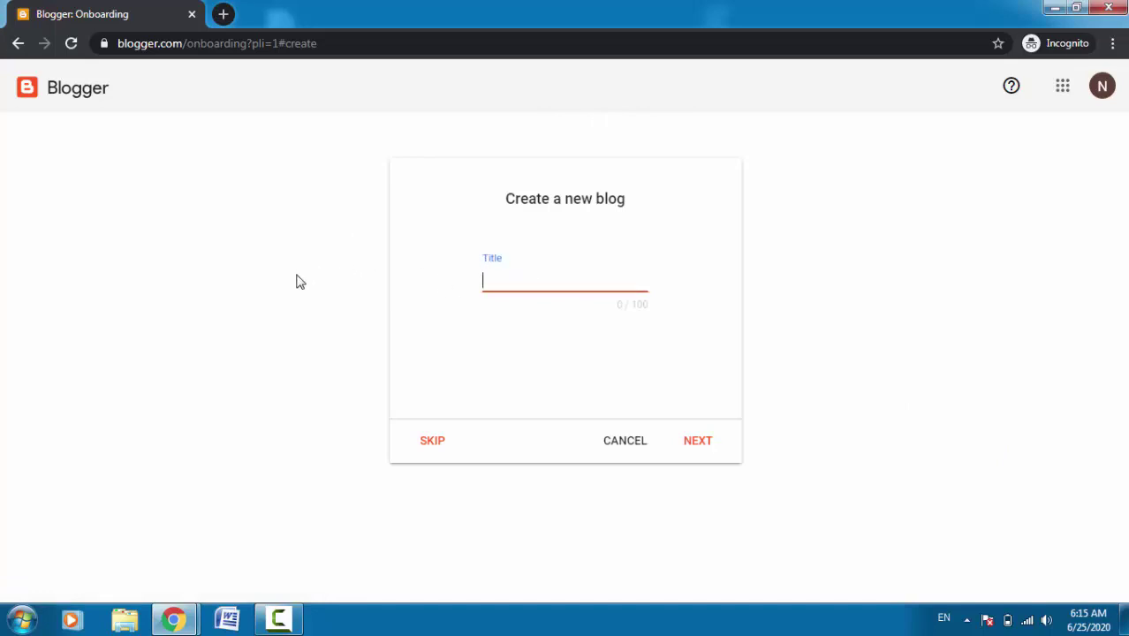
pyautogui.write('Blog Tutorial')
pyautogui.click(698, 442)
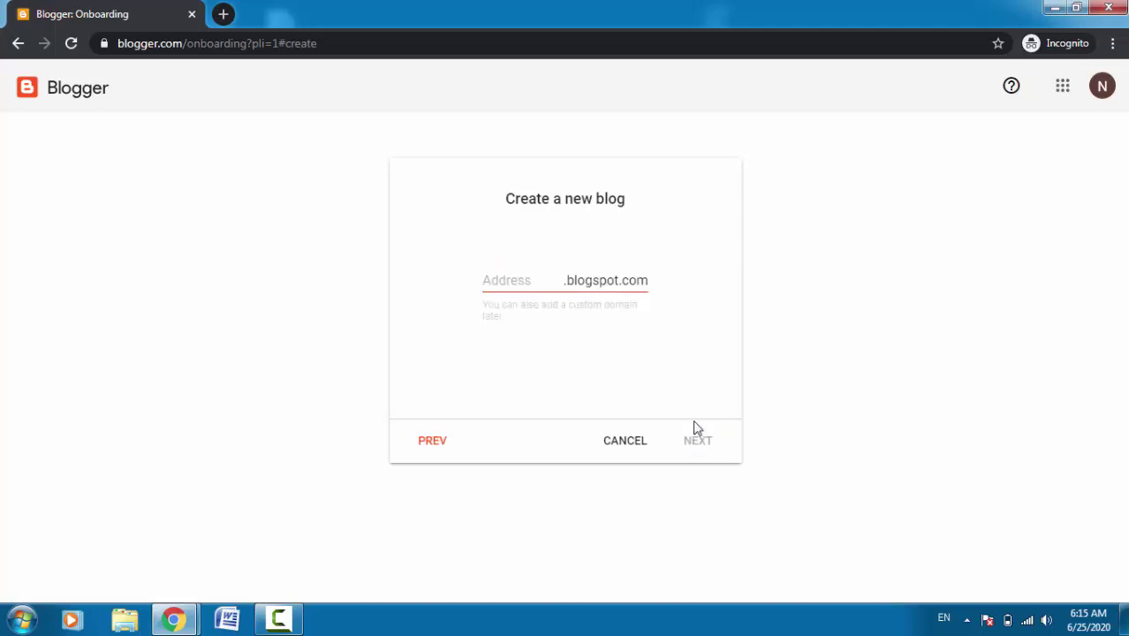
# - Give the blog the address thisisblog2020.blogspot.com and finish creating it with the display name blogger2020
pyautogui.click(528, 280)
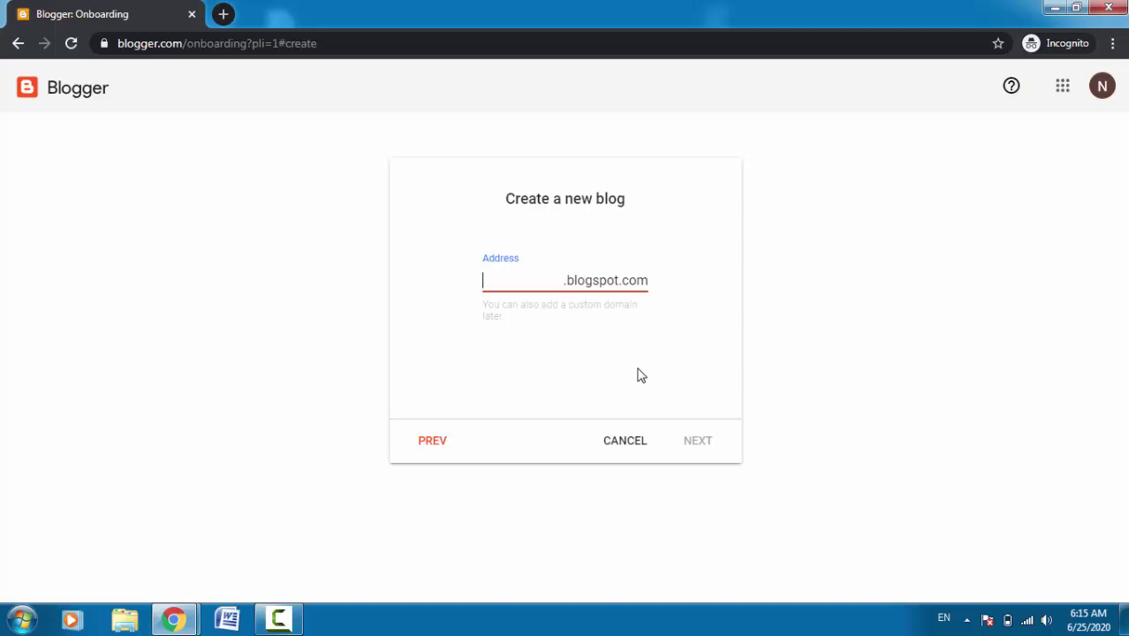
pyautogui.write('blogtuts')
pyautogui.hotkey('ctrl', 'a')
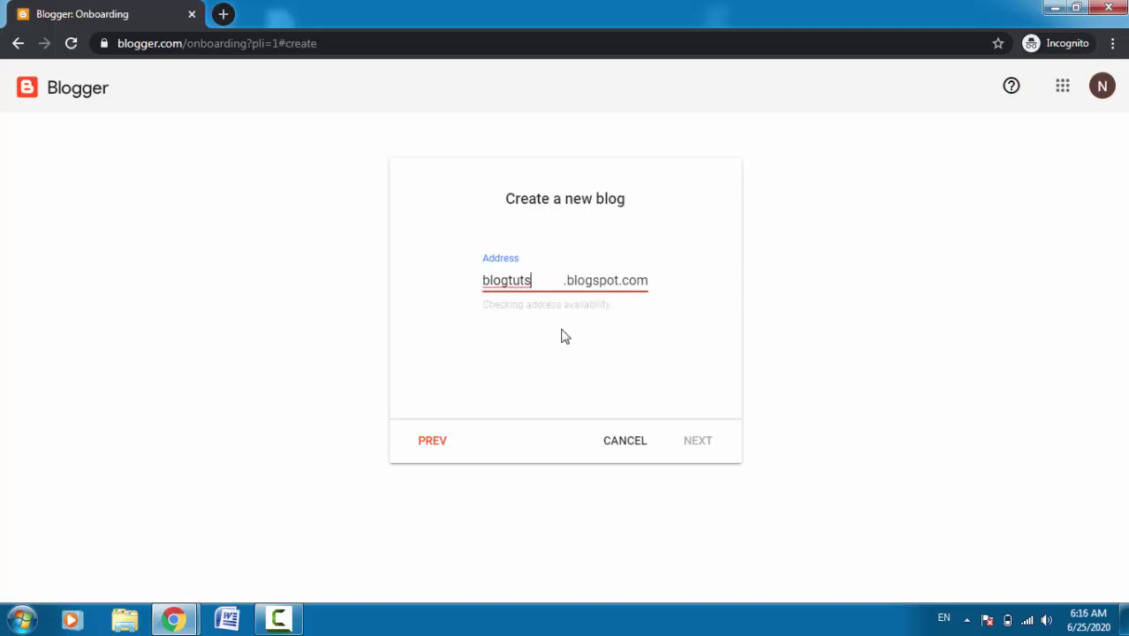
pyautogui.write('sisblog2020')
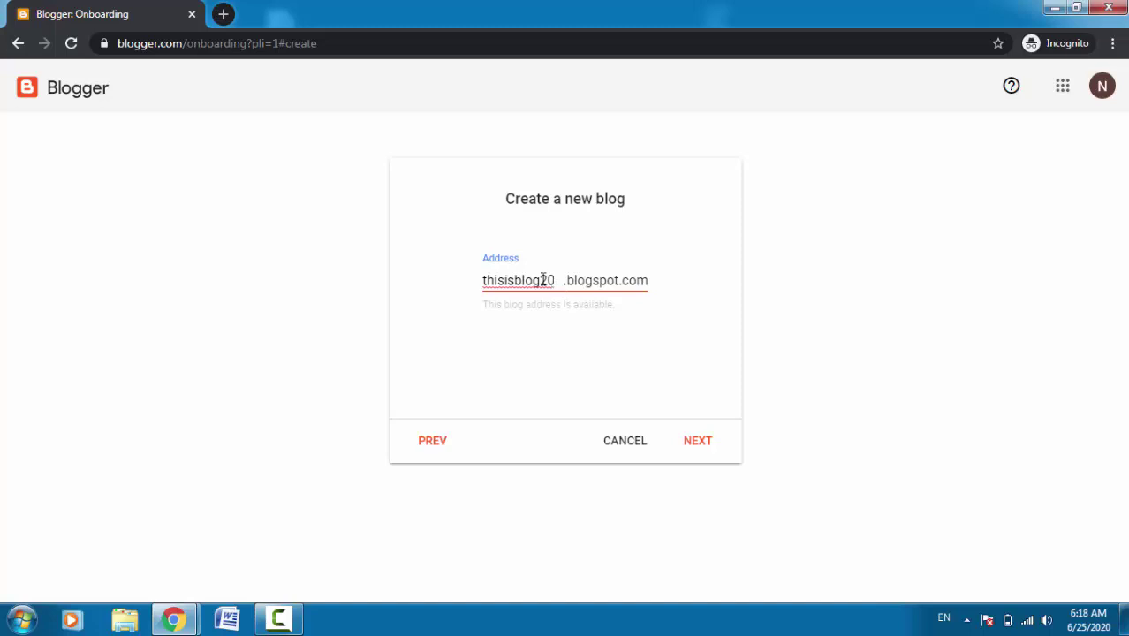
pyautogui.write('20')
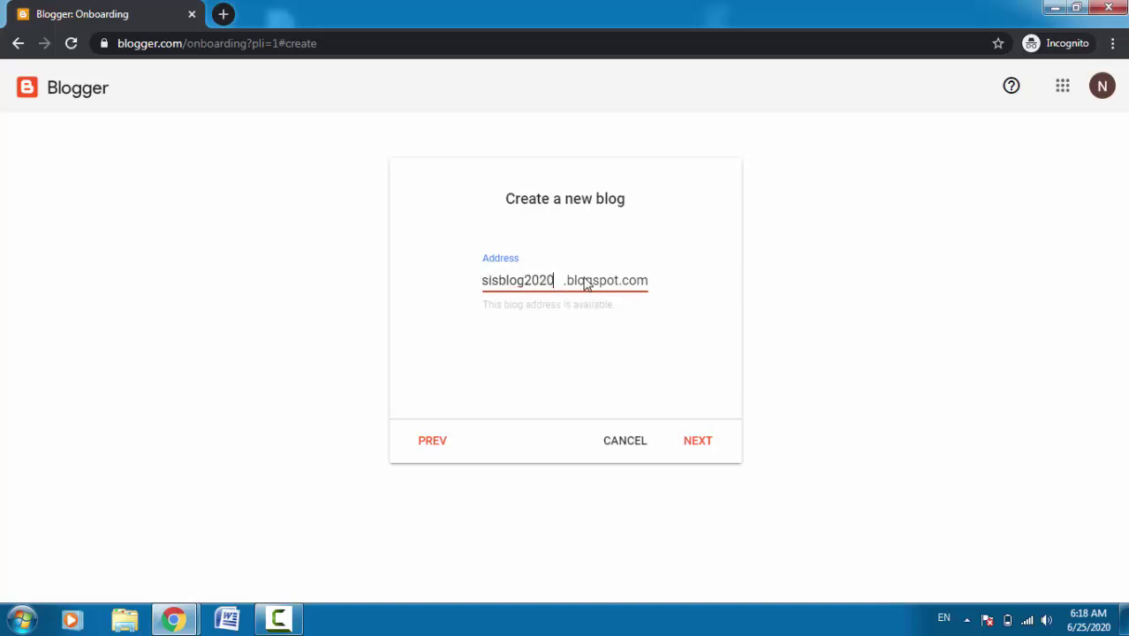
pyautogui.click(695, 448)
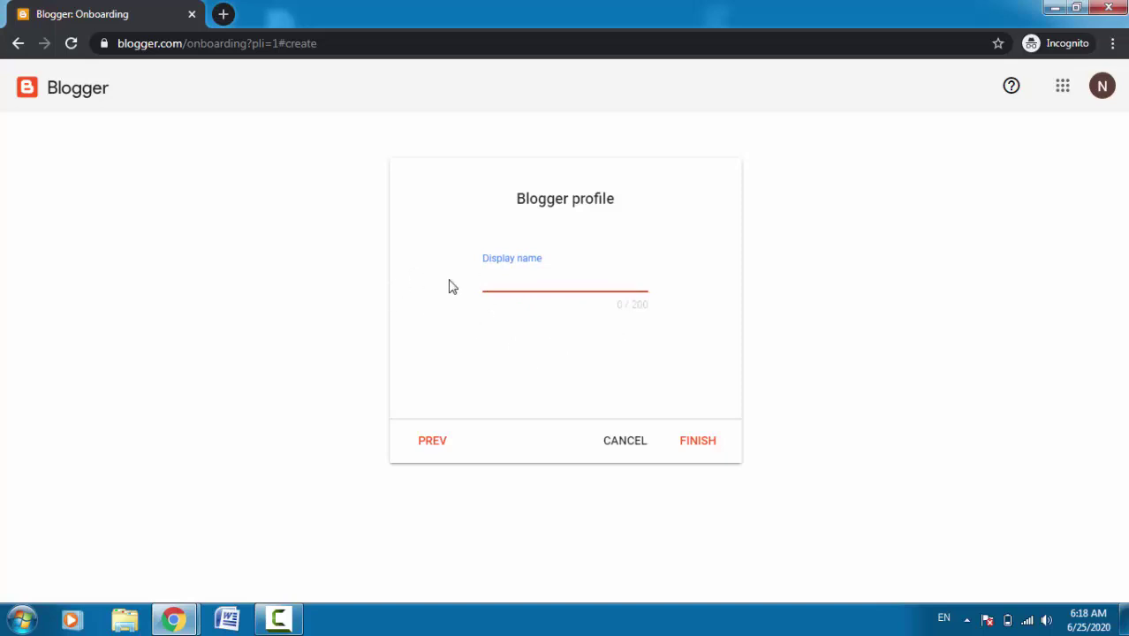
pyautogui.write('blogger2020')
pyautogui.click(699, 443)
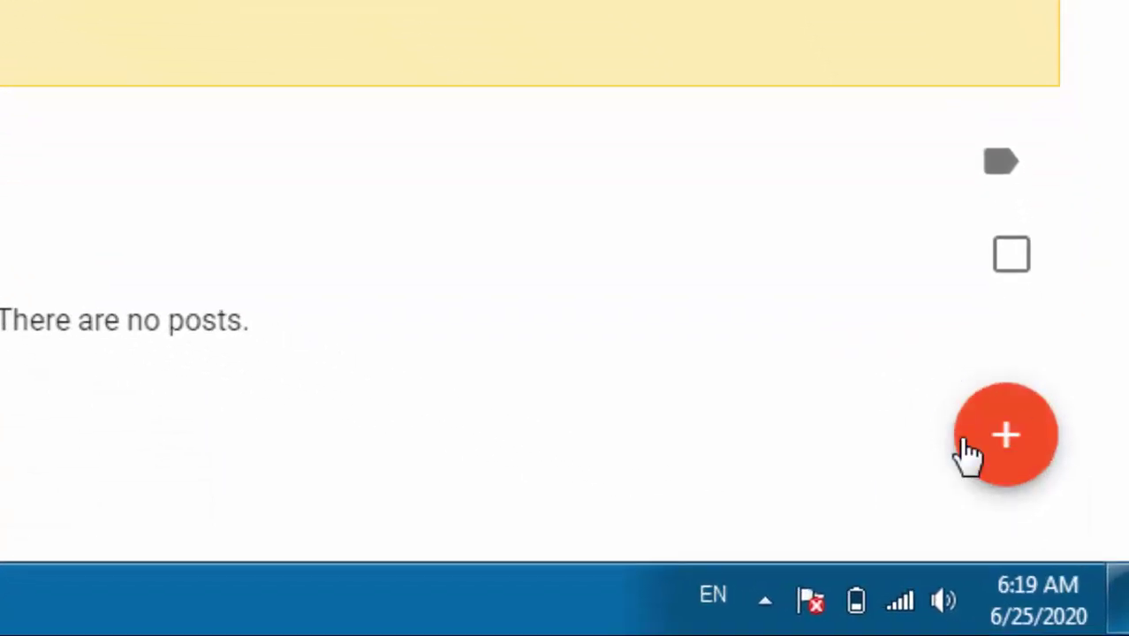
# - Create a new blog post and title it "My first blog post"
pyautogui.click(1054, 523)
pyautogui.click(1002, 461)
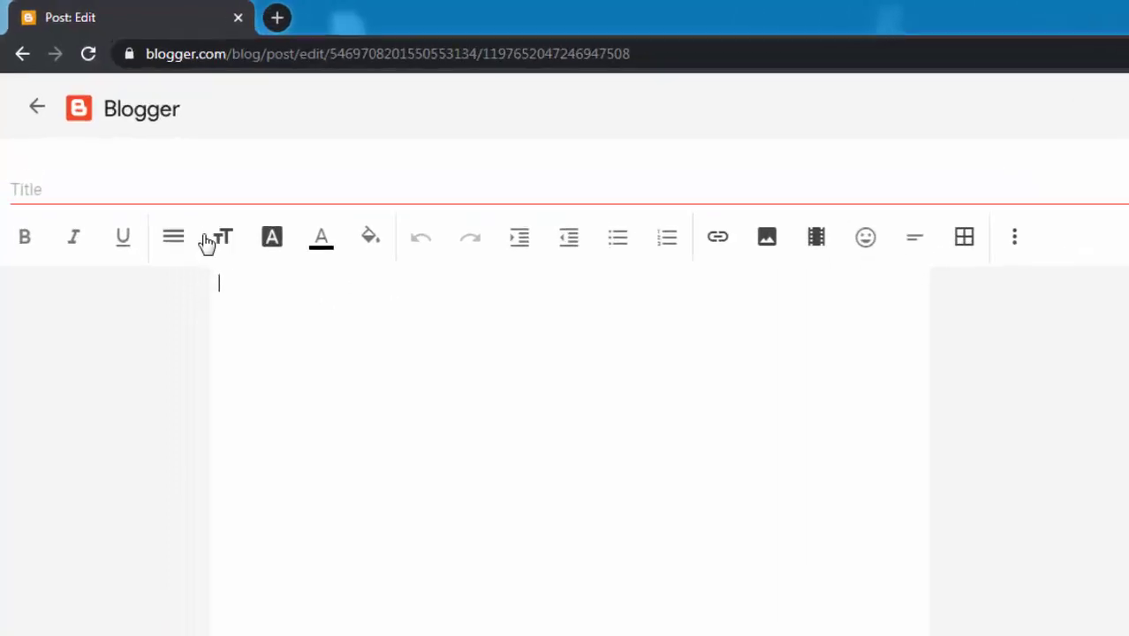
pyautogui.click(44, 150)
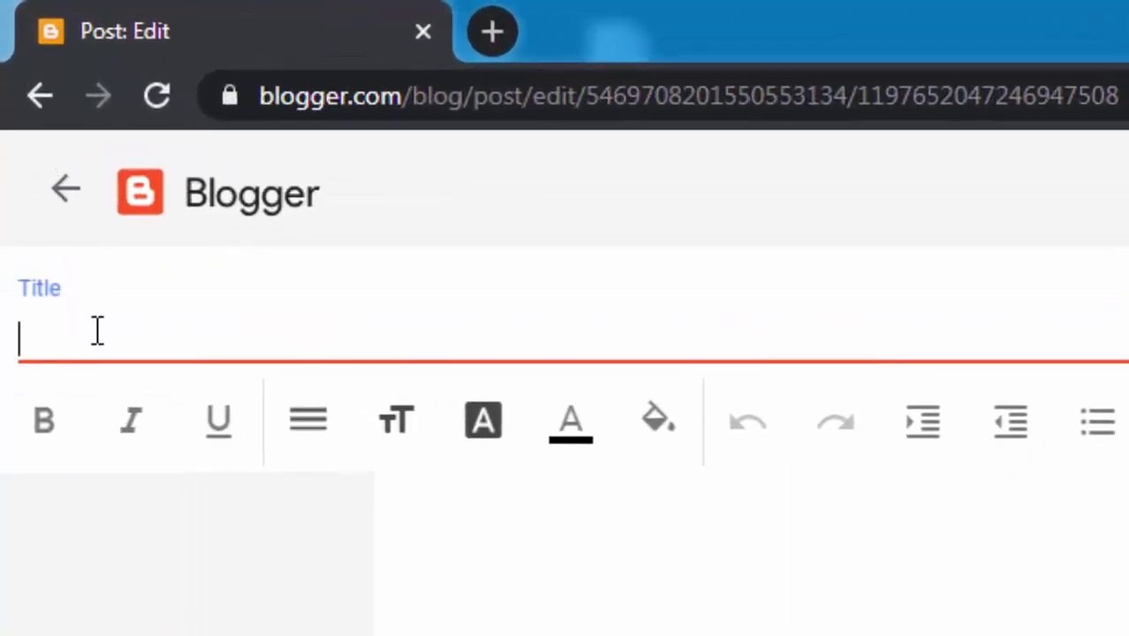
pyautogui.write('My first')
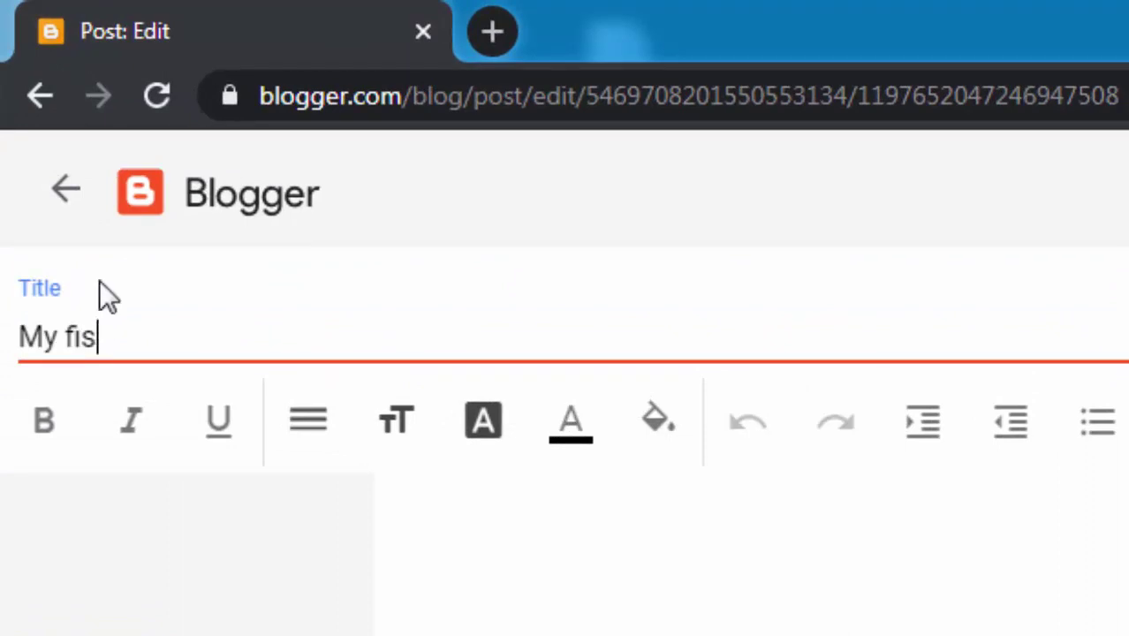
pyautogui.write(' blog post')
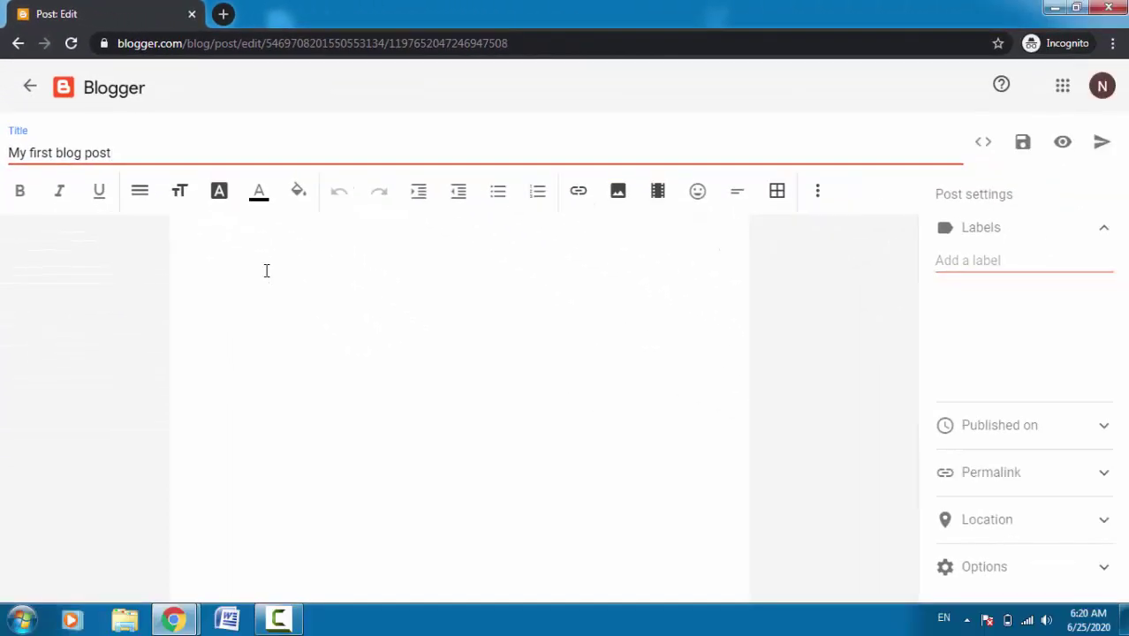
# - Fill the post body with four copies of the paragraph starting "It is a long established fact that a reader will be distracted"
pyautogui.click(587, 578)
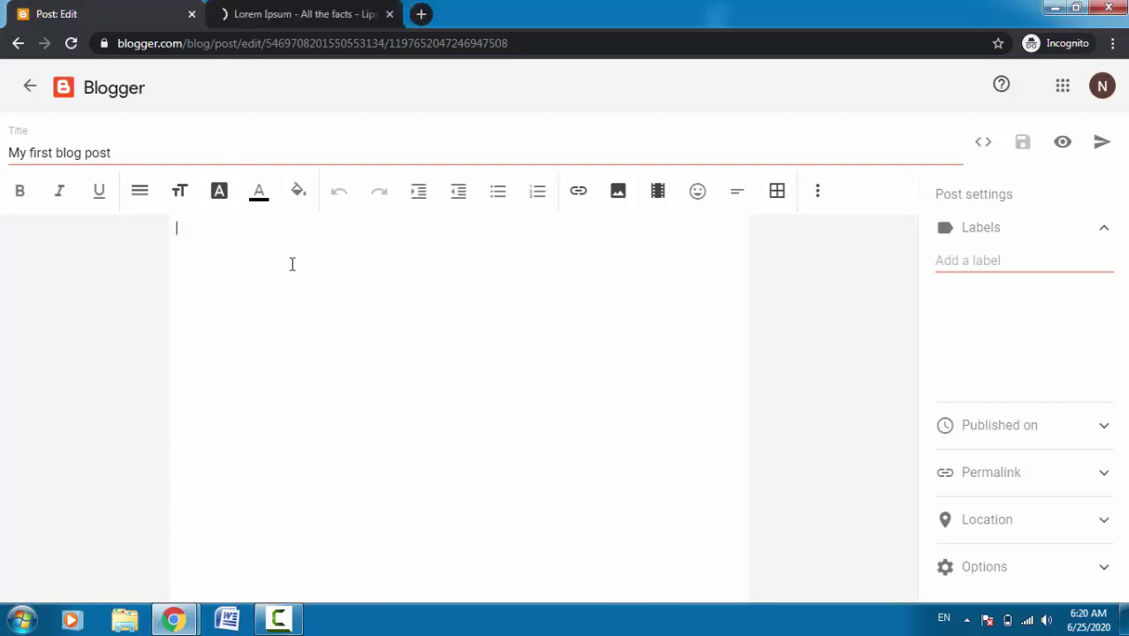
pyautogui.write("It is a long established fact that a reader will be distracted by the readable content of a page when looking at its layout. The point of using Lorem Ipsum is that it has a more-or-less normal distribution of letters, as opposed to using 'Content here, content here', making it look like readable English. Many desktop publishing packages and web page editors now use Lorem Ipsum as their default model text, and a search for 'lorem ipsum' will uncover many web sites still in their infancy. Various versions have evolved over the years, sometimes by accident, sometimes on purpose (injected humour and the like).")
pyautogui.write("It is a long established fact that a reader will be distracted by the readable content of a page when looking at its layout. The point of using Lorem Ipsum is that it has a more-or-less normal distribution of letters, as opposed to using 'Content here, content here', making it look like readable English. Many desktop publishing packages and web page editors now use Lorem Ipsum as their default model text, and a search for 'lorem ipsum' will uncover many web sites still in their infancy. Various versions have evolved over the years, sometimes by accident, sometimes on purpose (injected humour and the like).")
pyautogui.write("It is a long established fact that a reader will be distracted by the readable content of a page when looking at its layout. The point of using Lorem Ipsum is that it has a more-or-less normal distribution of letters, as opposed to using 'Content here, content here', making it look like readable English. Many desktop publishing packages and web page editors now use Lorem Ipsum as their default model text, and a search for 'lorem ipsum' will uncover many web sites still in their infancy. Various versions have evolved over the years, sometimes by accident, sometimes on purpose (injected humour and the like).")
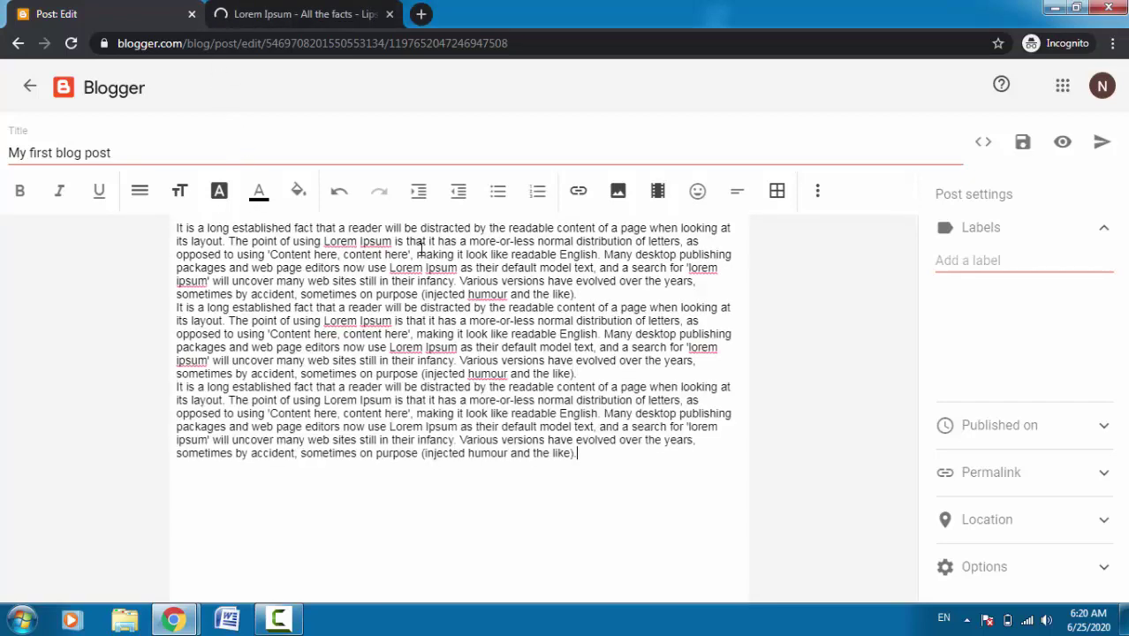
pyautogui.write("It is a long established fact that a reader will be distracted by the readable content of a page when looking at its layout. The point of using Lorem Ipsum is that it has a more-or-less normal distribution of letters, as opposed to using 'Content here, content here', making it look like readable English. Many desktop publishing packages and web page editors now use Lorem Ipsum as their default model text, and a search for 'lorem ipsum' will uncover many web sites still in their infancy. Various versions have evolved over the years, sometimes by accident, sometimes on purpose (injected humour and the like).")
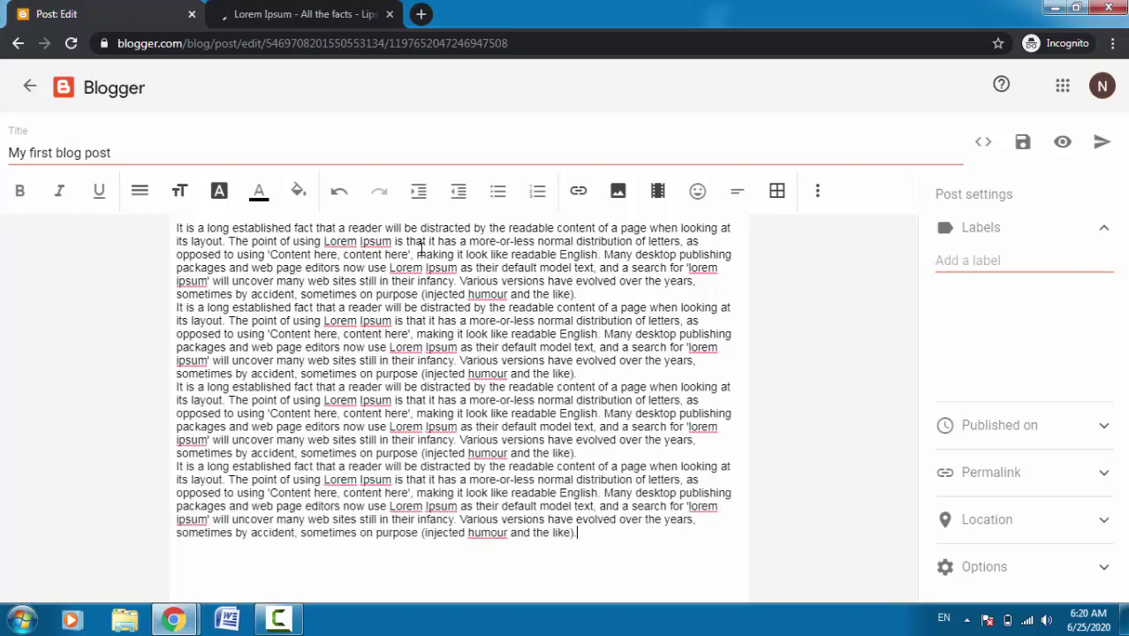
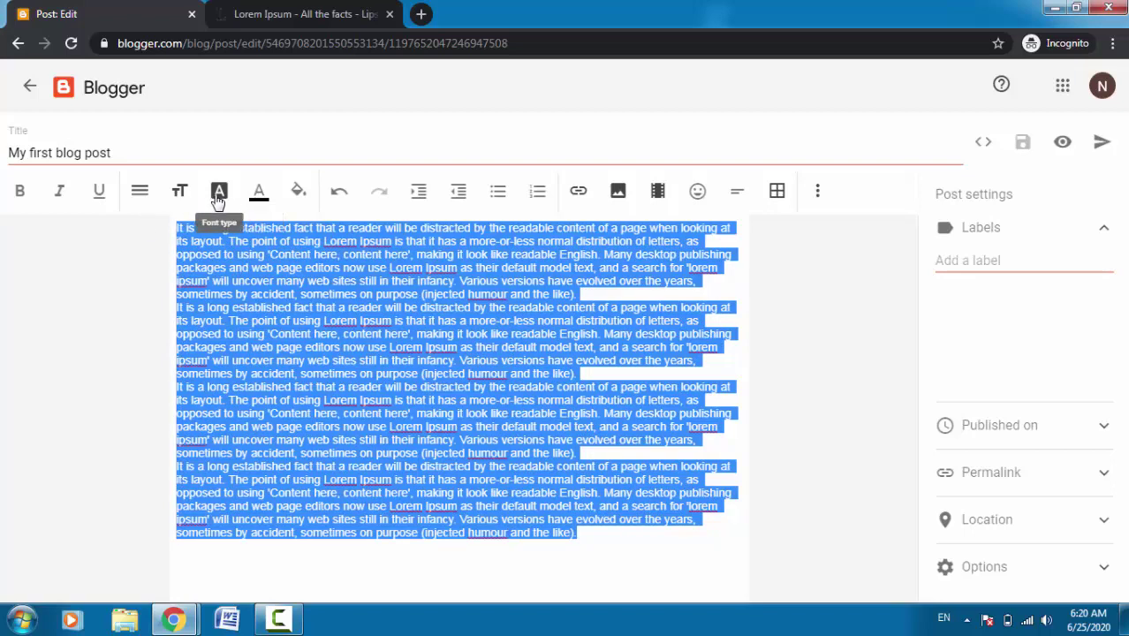
# - Set the font of the whole post body to Verdana
pyautogui.click(218, 202)
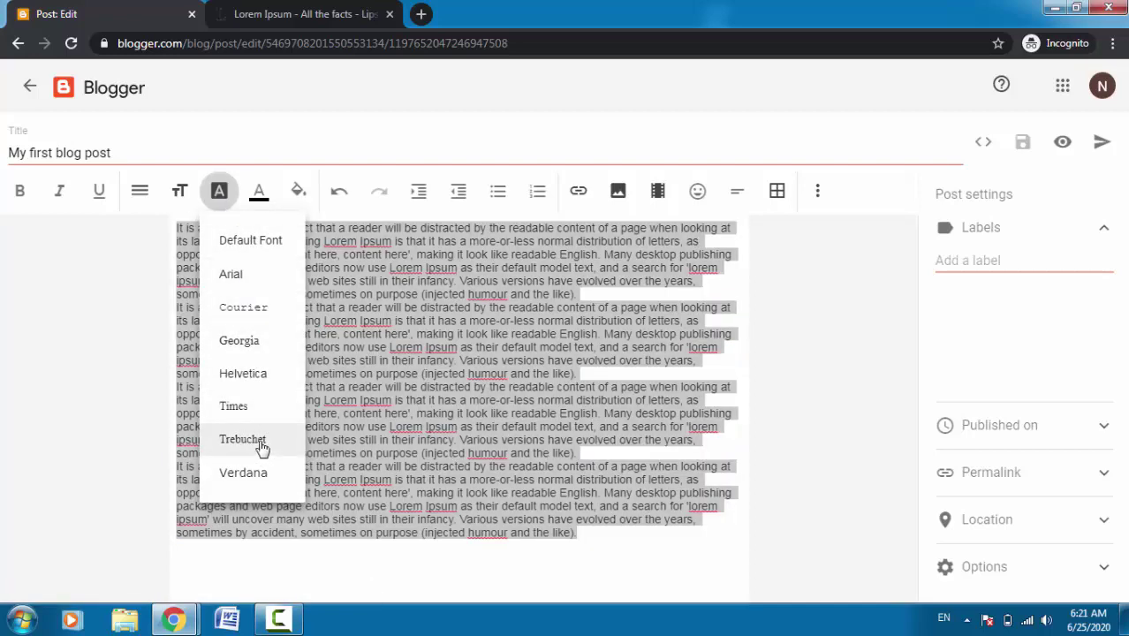
pyautogui.click(252, 474)
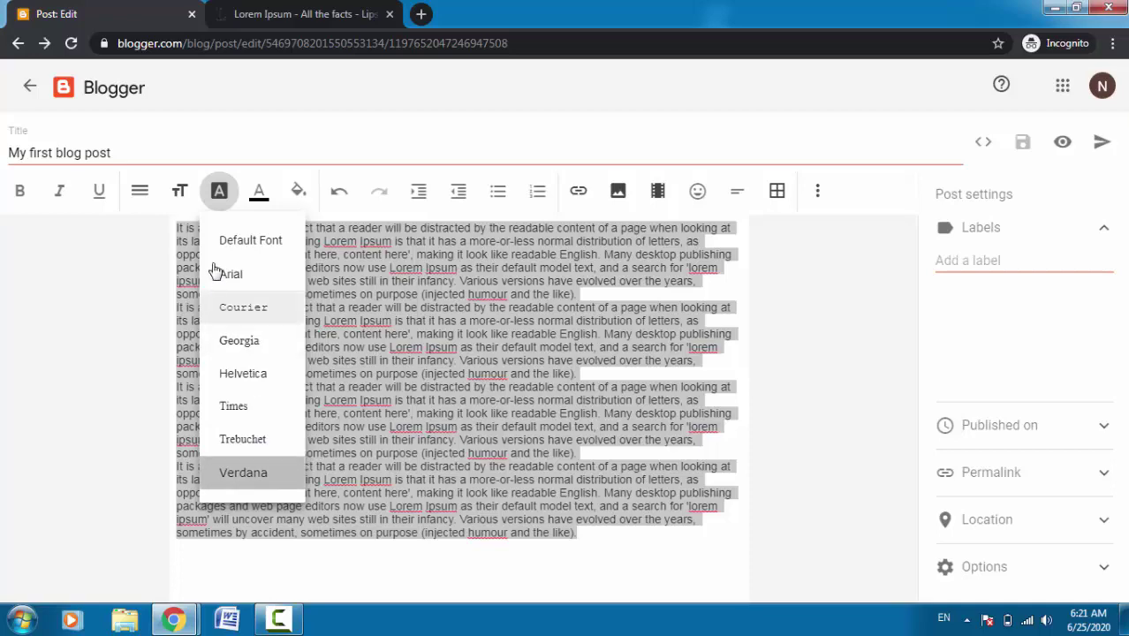
pyautogui.click(179, 198)
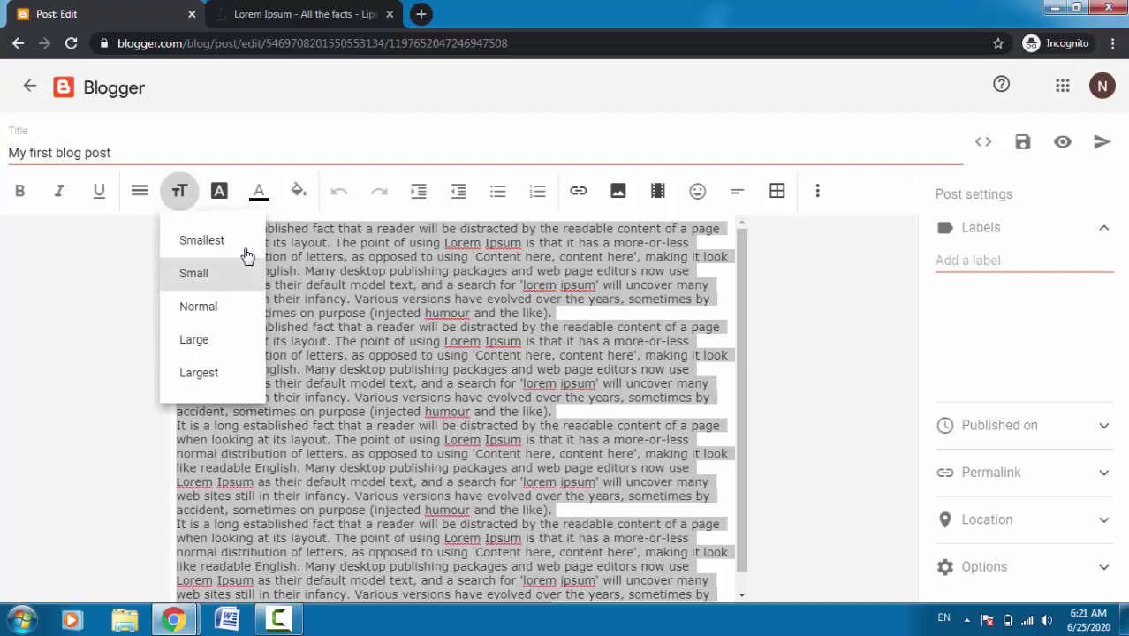
pyautogui.click(179, 191)
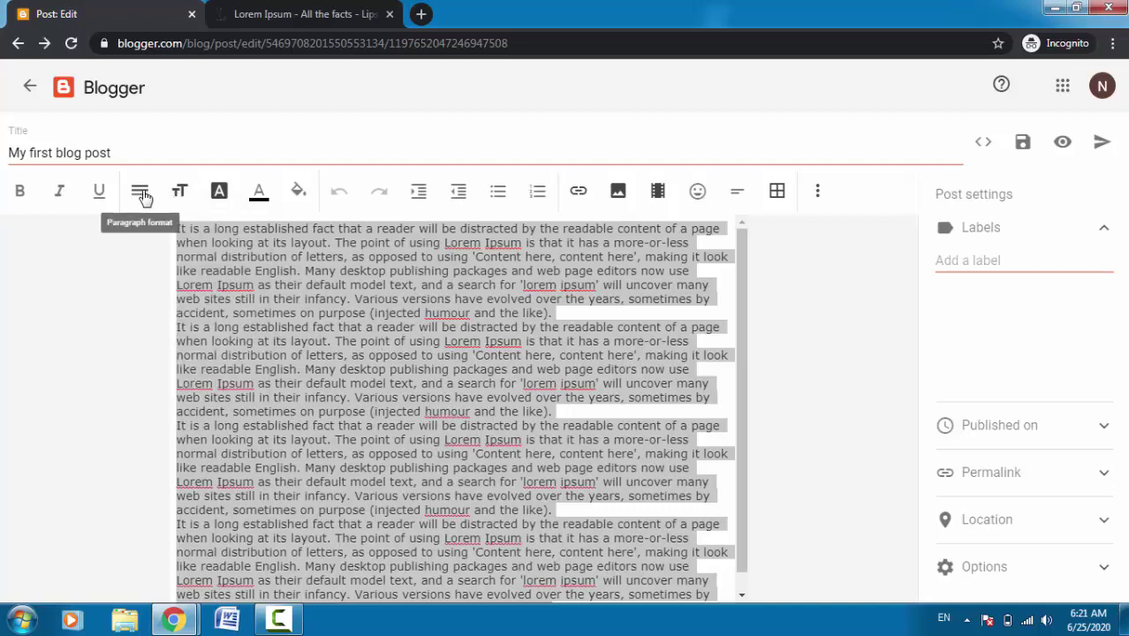
pyautogui.click(143, 197)
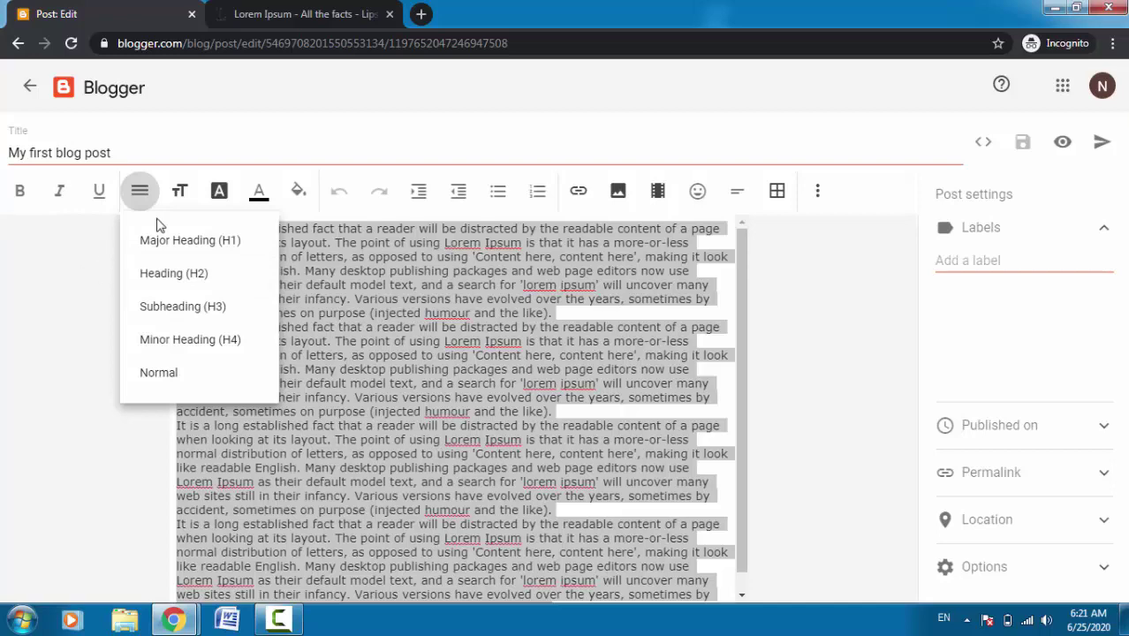
pyautogui.click(27, 225)
# - Try bold, italic and underline formatting in turn on the whole post body, removing each again
pyautogui.click(19, 193)
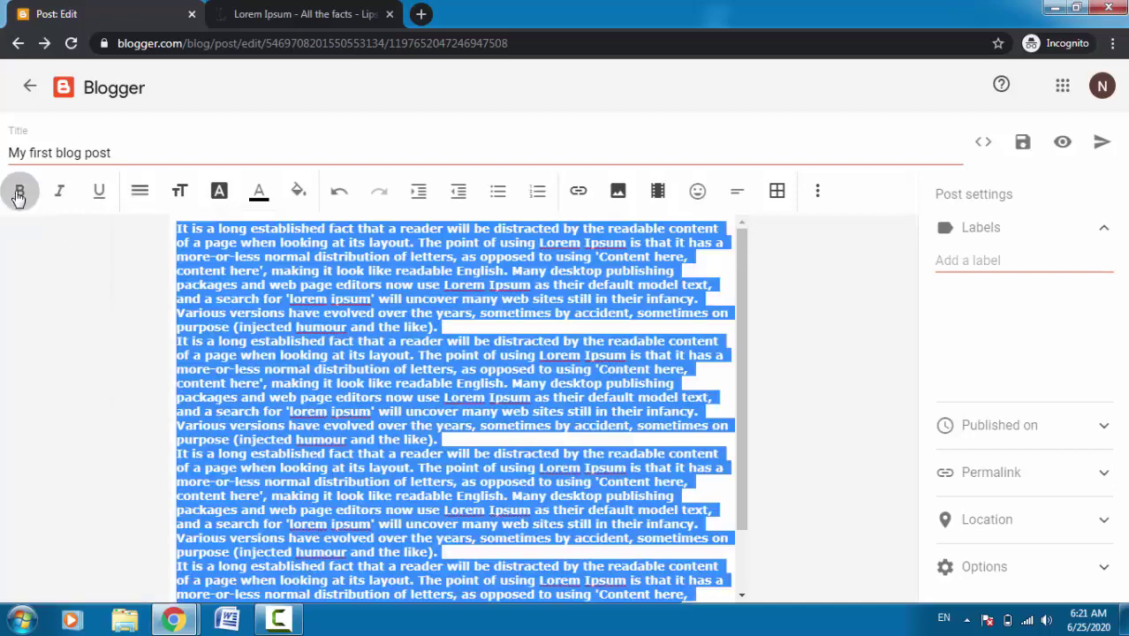
pyautogui.click(20, 193)
pyautogui.click(59, 193)
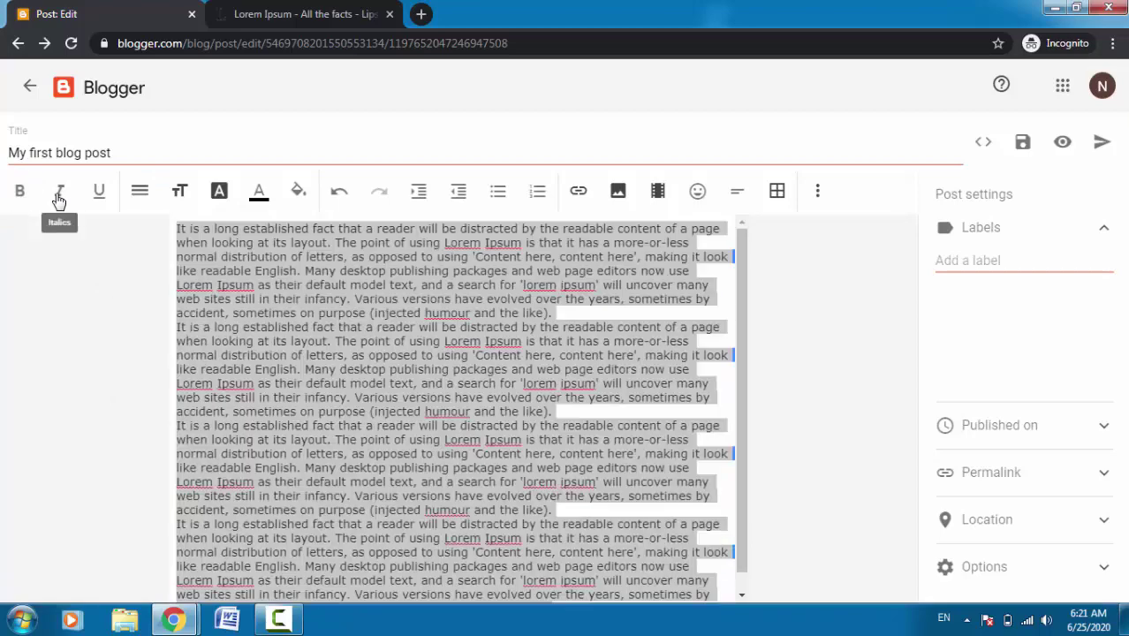
pyautogui.click(59, 193)
pyautogui.click(99, 193)
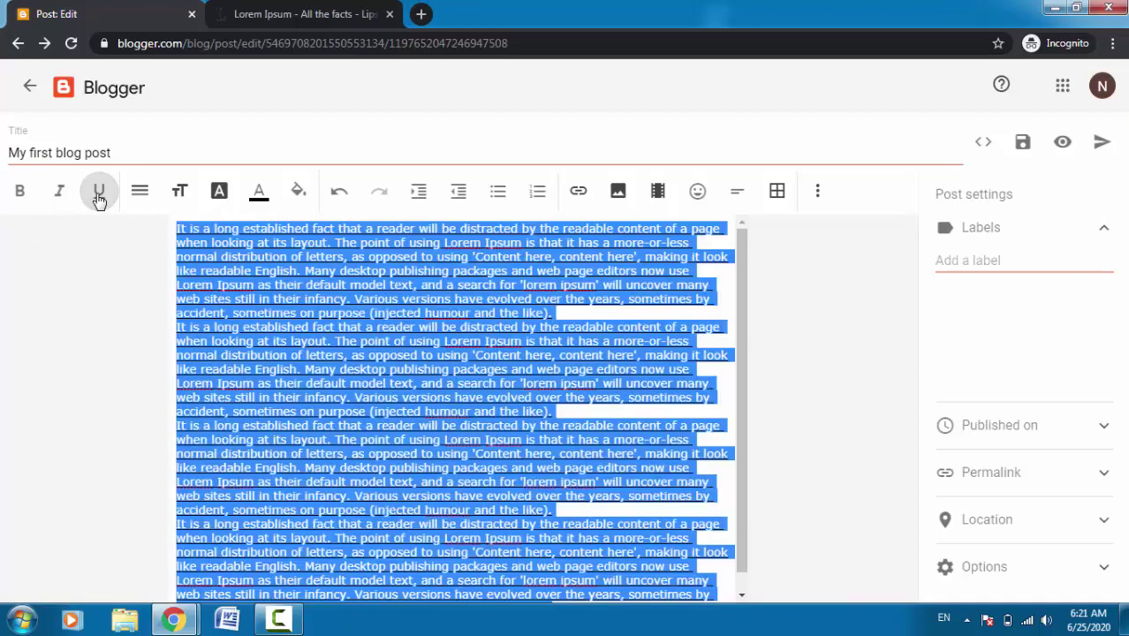
pyautogui.click(99, 192)
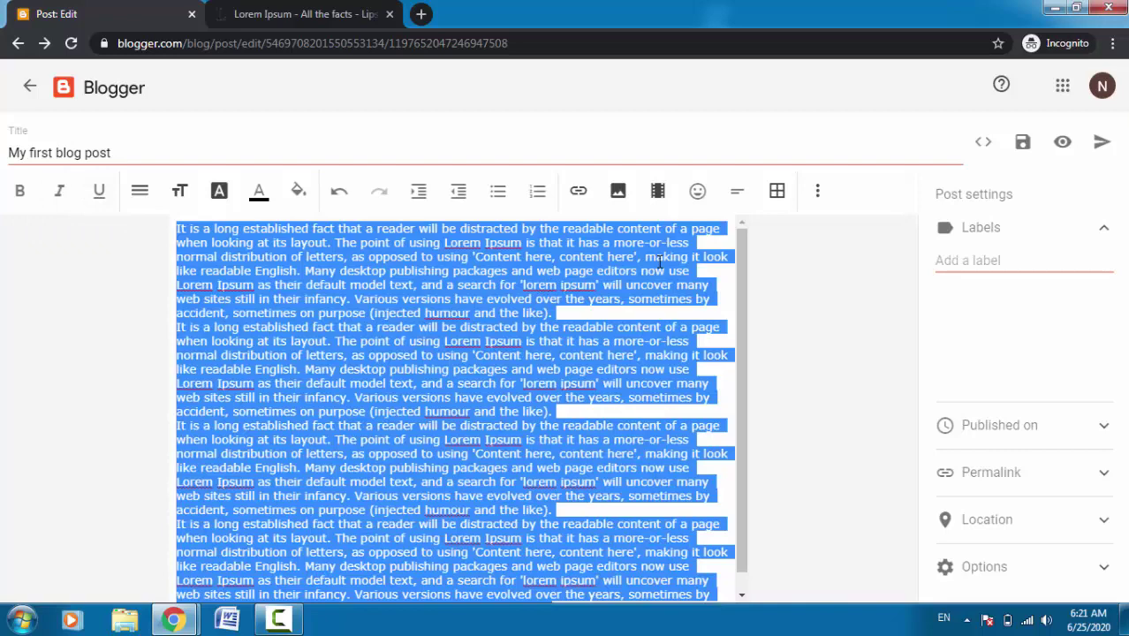
pyautogui.click(491, 257)
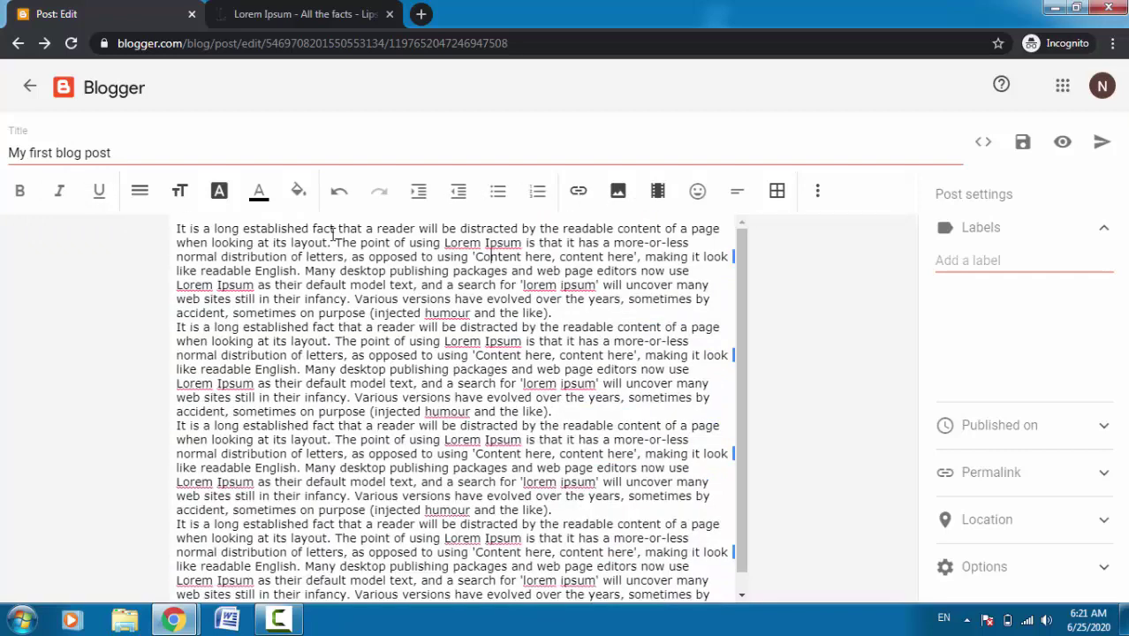
# - Insert the Koala picture from the computer's Sample Pictures folder on a new line above the first paragraph
pyautogui.click(177, 228)
pyautogui.press('Return')
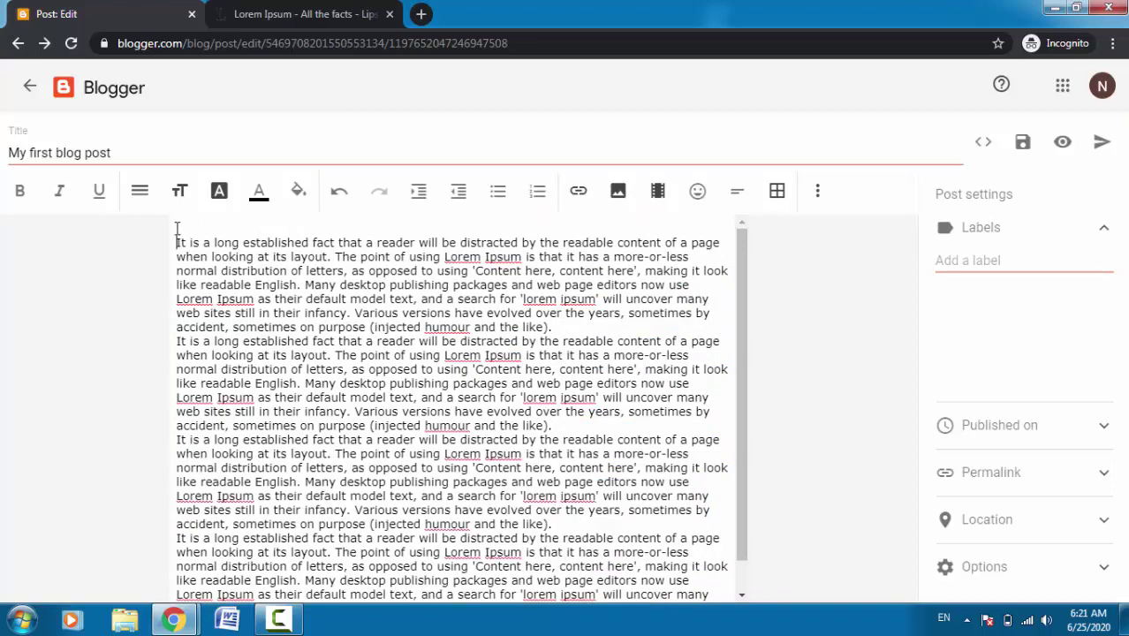
pyautogui.click(618, 193)
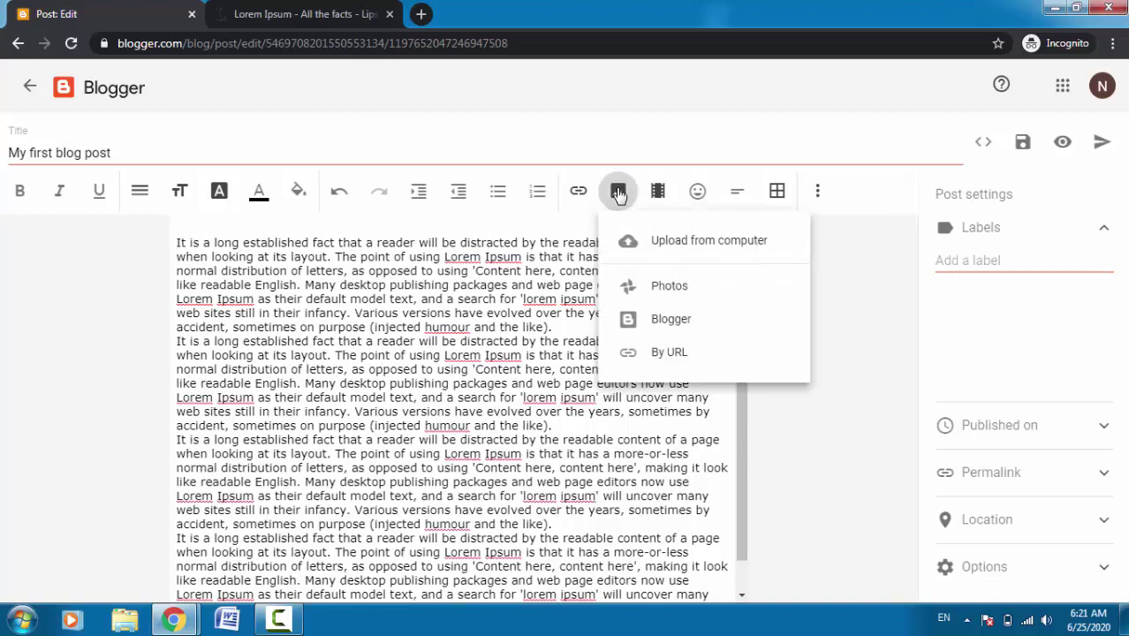
pyautogui.click(675, 251)
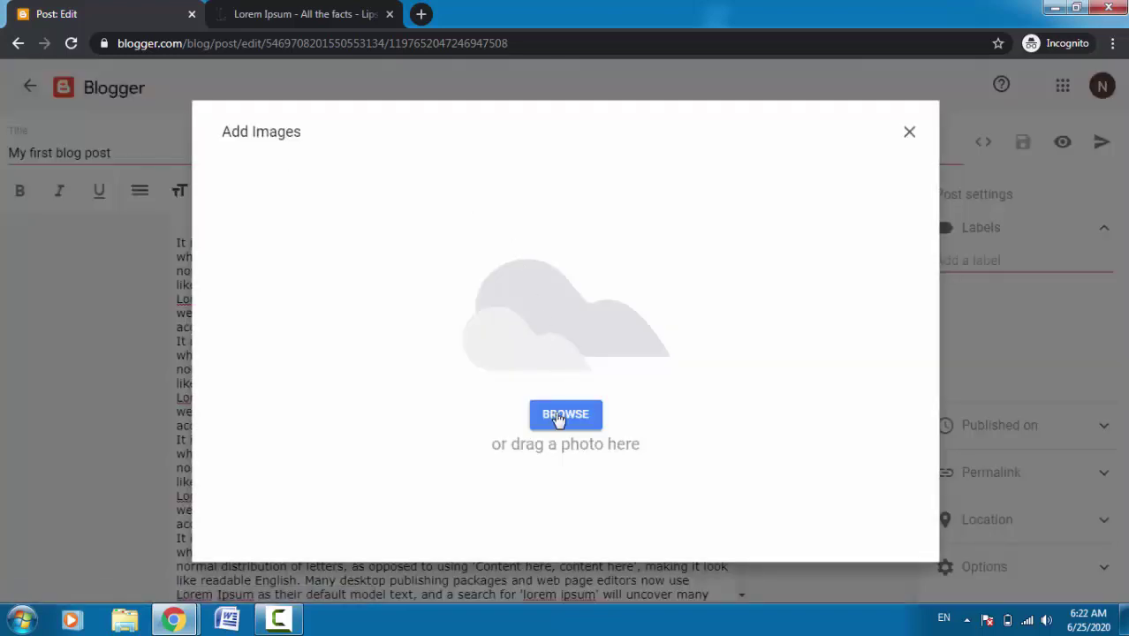
pyautogui.click(556, 420)
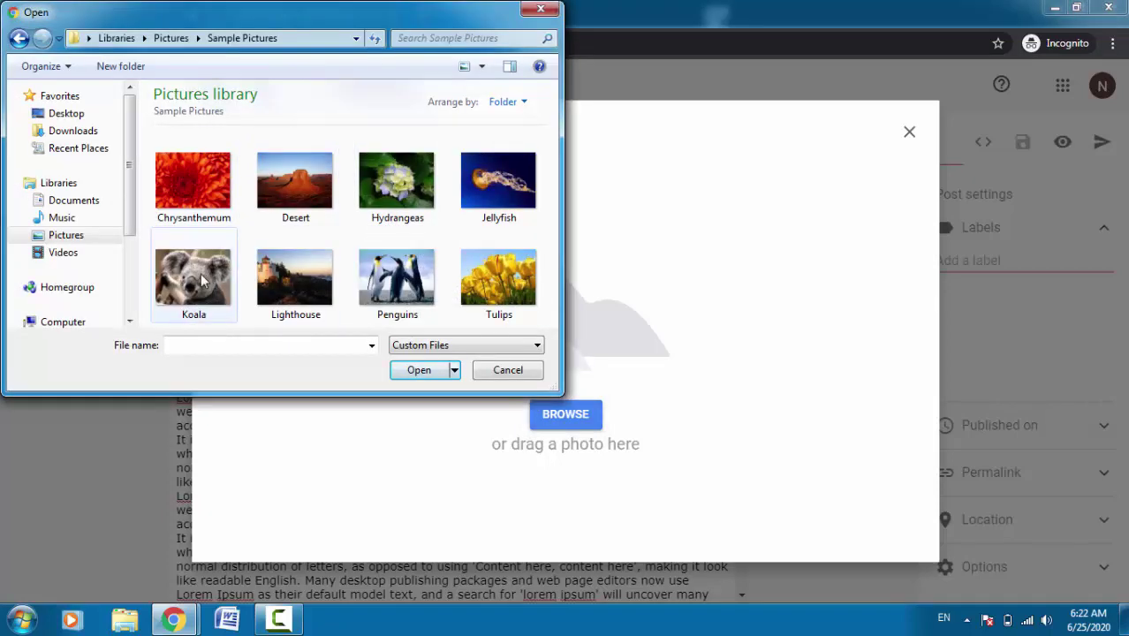
pyautogui.click(188, 291)
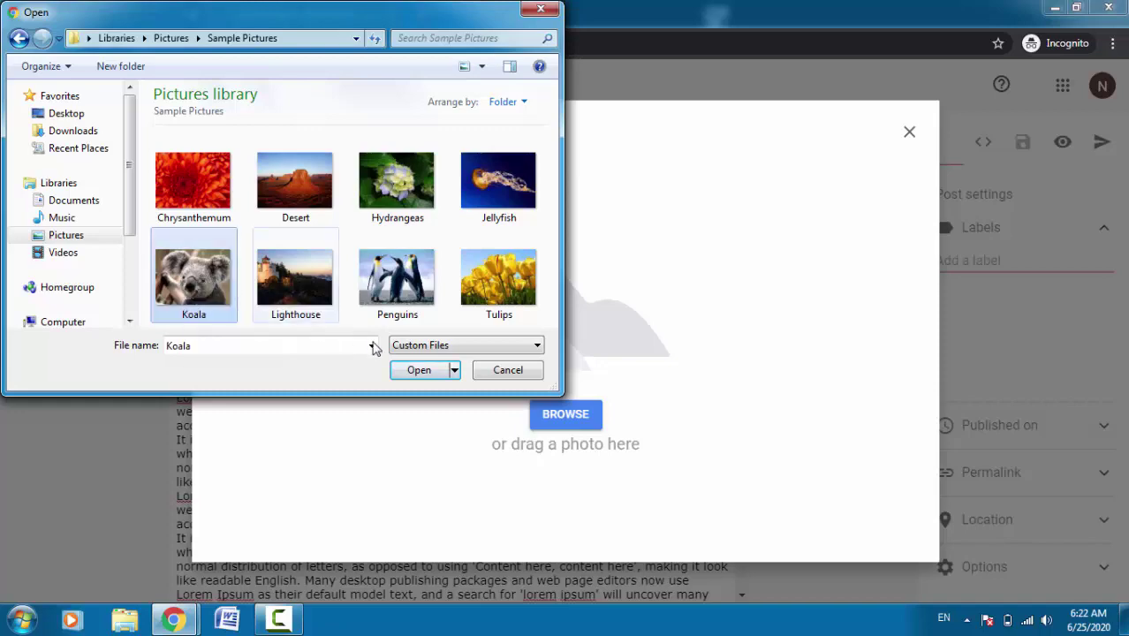
pyautogui.click(417, 370)
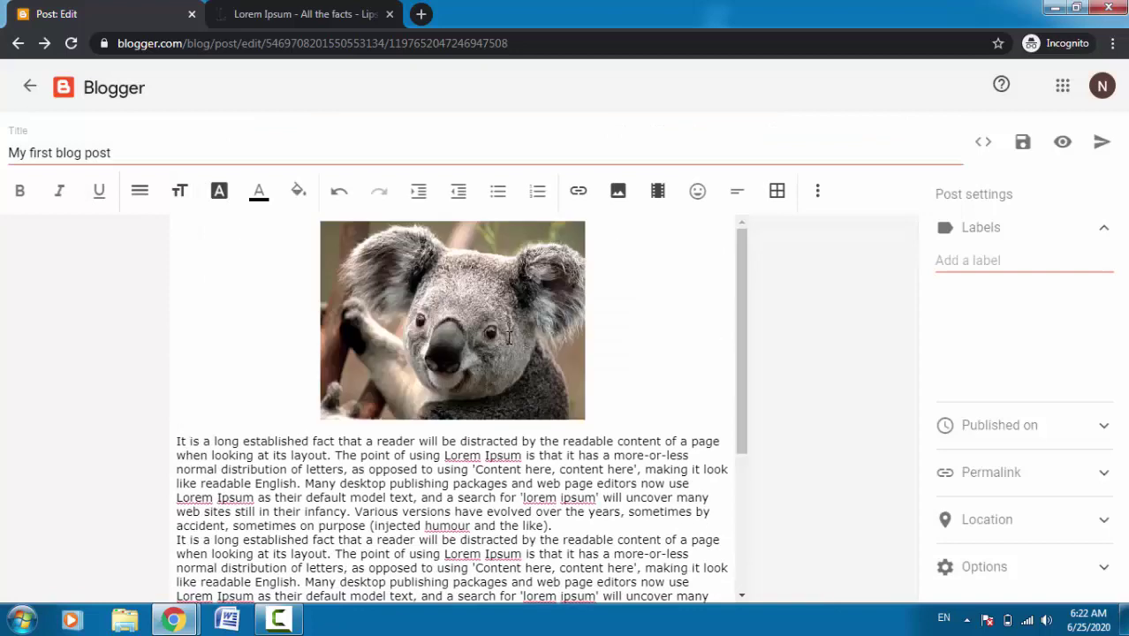
# - Enlarge the koala image to nearly the full text width and view its alt text, title text and size settings
pyautogui.click(444, 280)
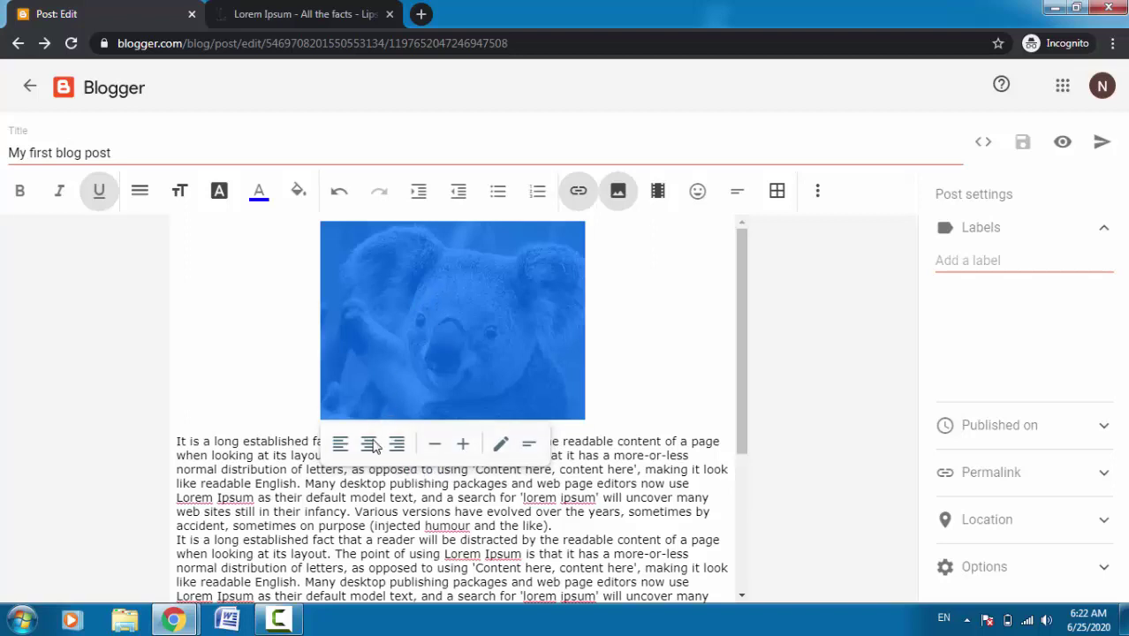
pyautogui.click(462, 446)
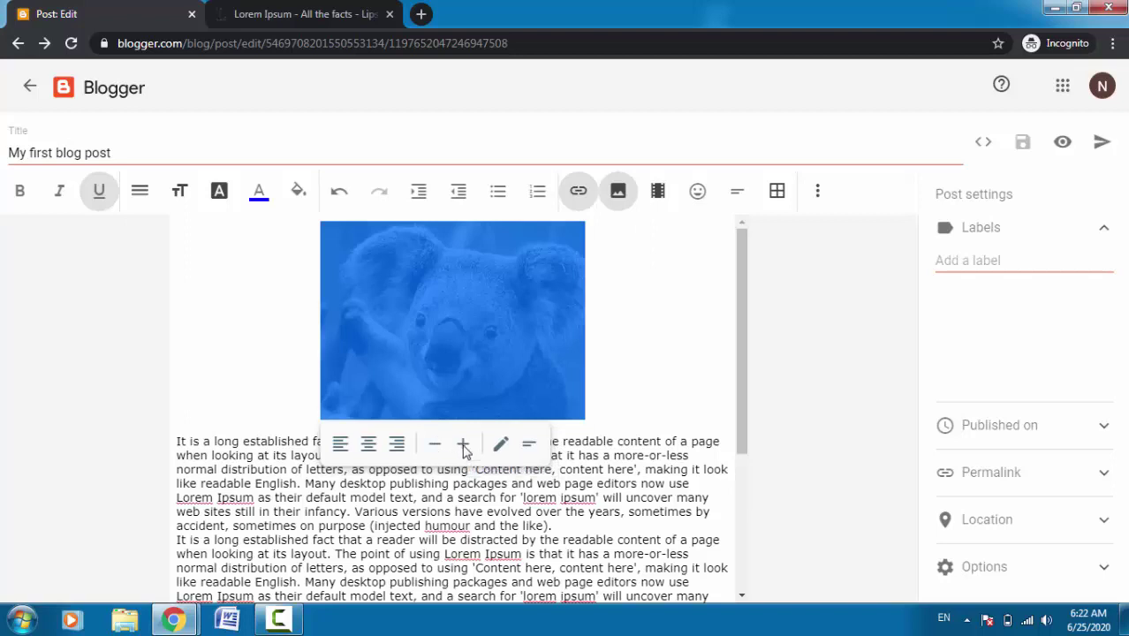
pyautogui.click(462, 446)
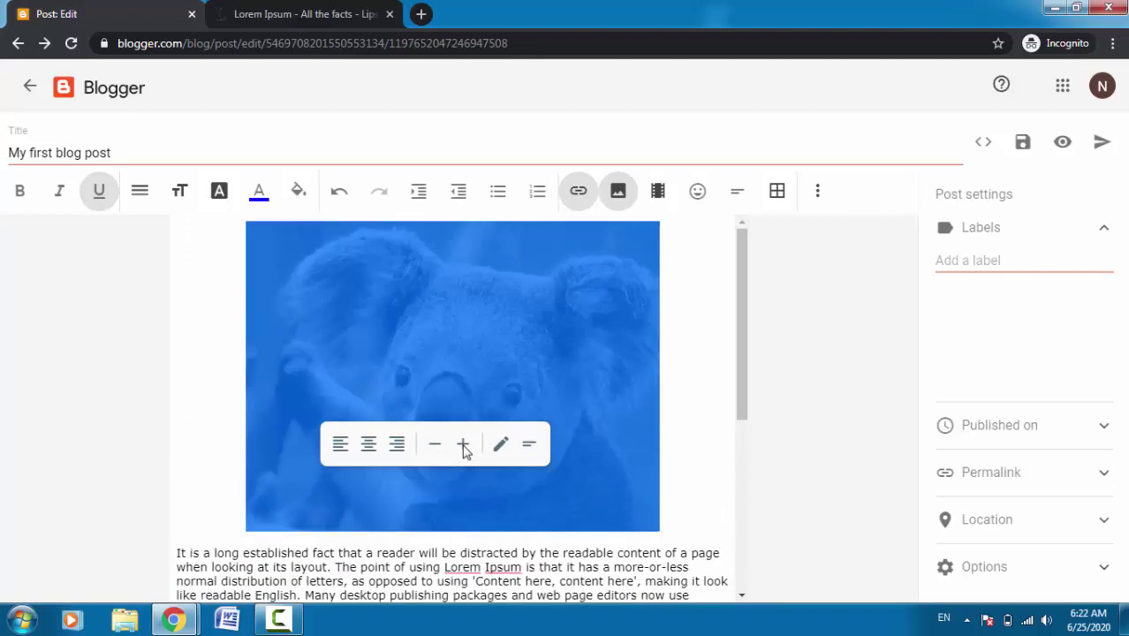
pyautogui.click(464, 448)
pyautogui.scroll(-2, 500, 433)
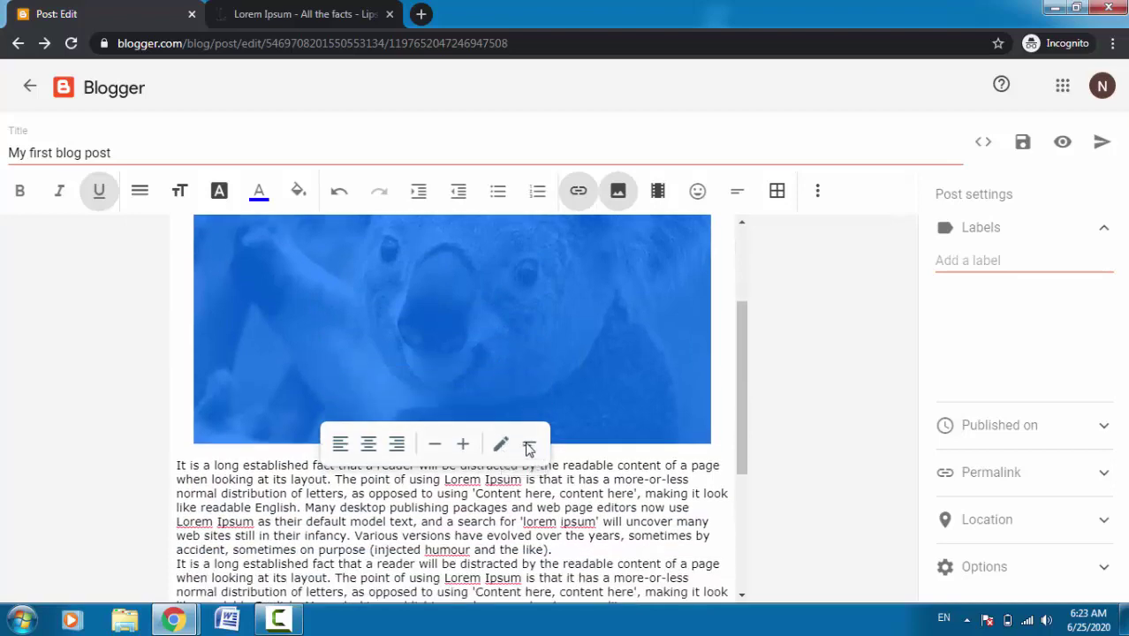
pyautogui.click(501, 446)
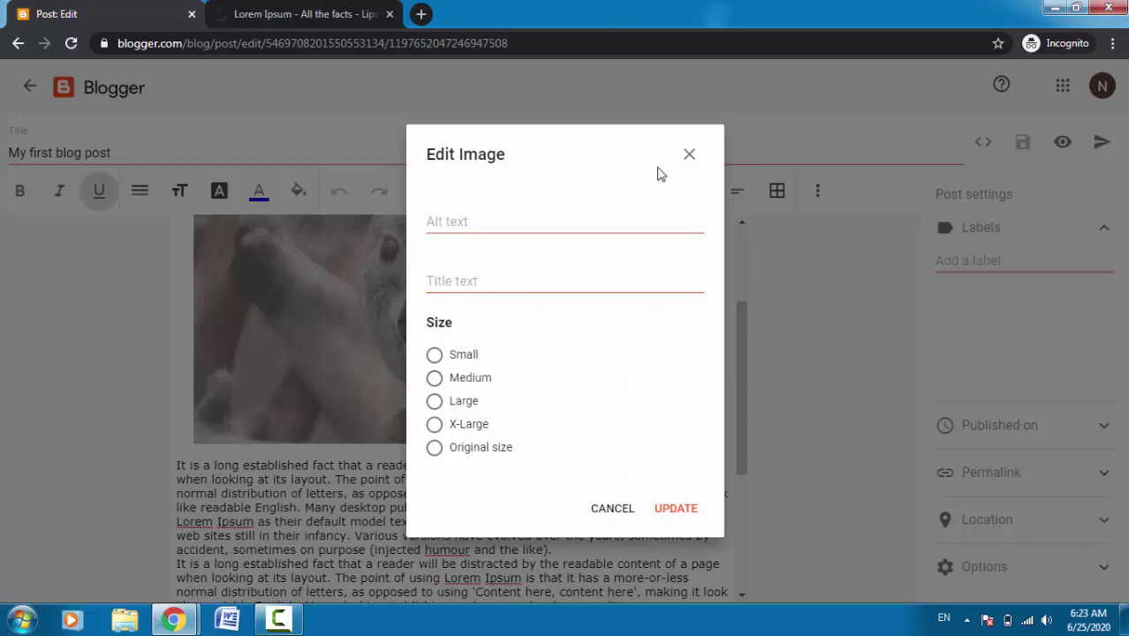
pyautogui.click(688, 158)
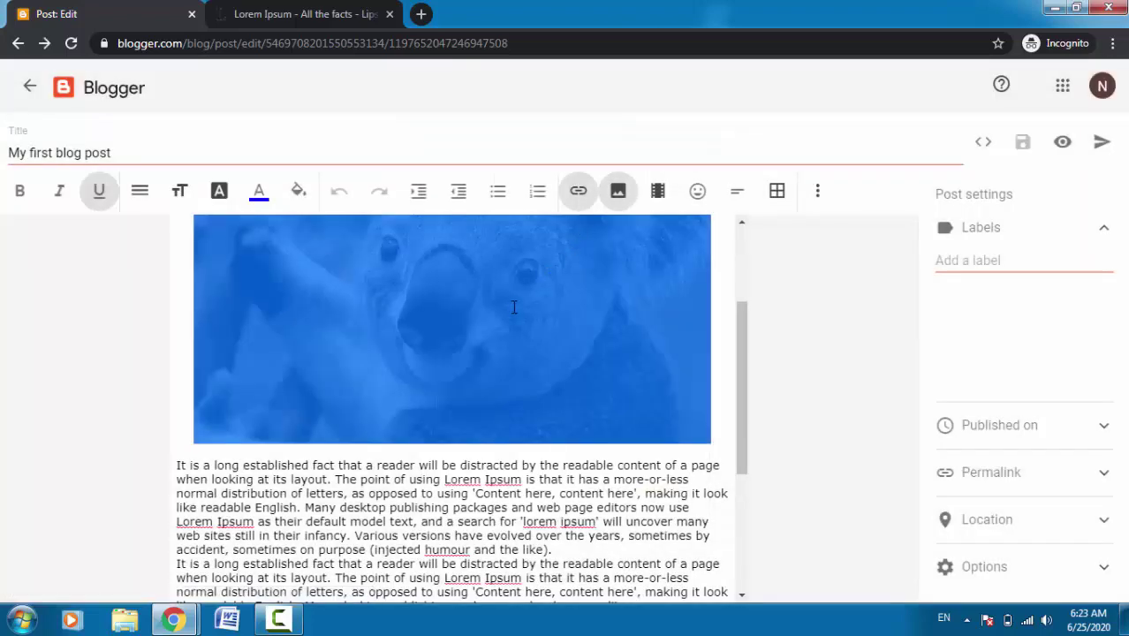
# - Add the caption "first blog" below the koala image
pyautogui.click(483, 353)
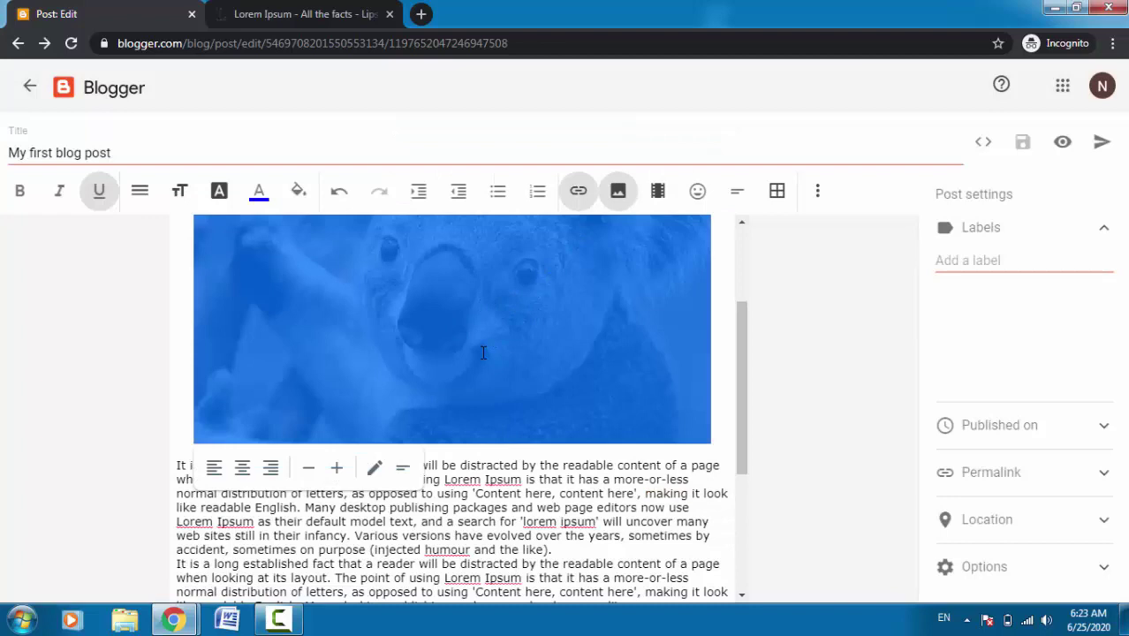
pyautogui.click(403, 476)
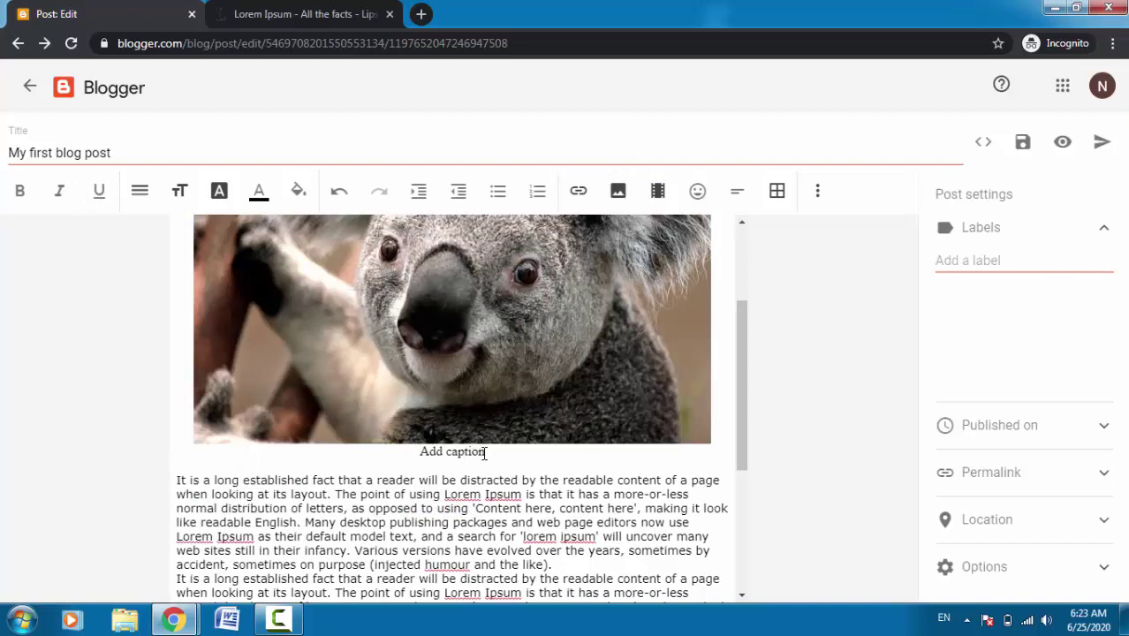
pyautogui.write('first blo')
pyautogui.press('BackSpace')
pyautogui.press('BackSpace')
pyautogui.press('BackSpace')
pyautogui.press('BackSpace')
pyautogui.press('BackSpace')
pyautogui.press('BackSpace')
pyautogui.press('BackSpace')
pyautogui.press('BackSpace')
pyautogui.press('BackSpace')
pyautogui.press('BackSpace')
pyautogui.press('BackSpace')
pyautogui.write('g')
# - Preview the post and examine its title, image, caption, paragraphs and comment area from start to end
pyautogui.scroll(-2, 468, 350)
pyautogui.scroll(-2, 461, 368)
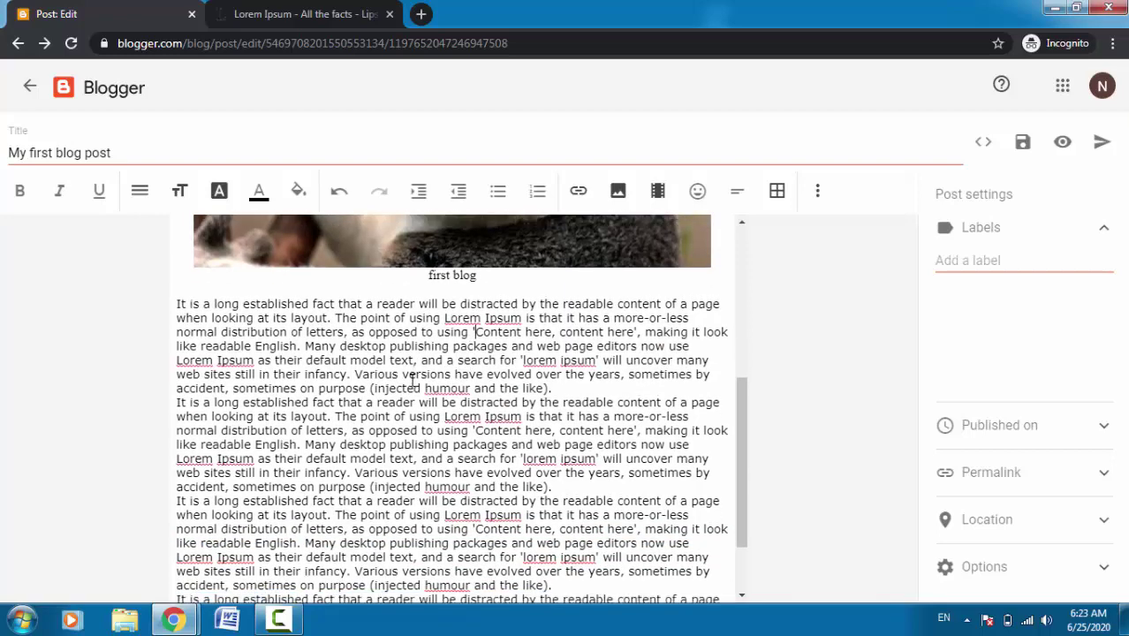
pyautogui.scroll(3, 253, 340)
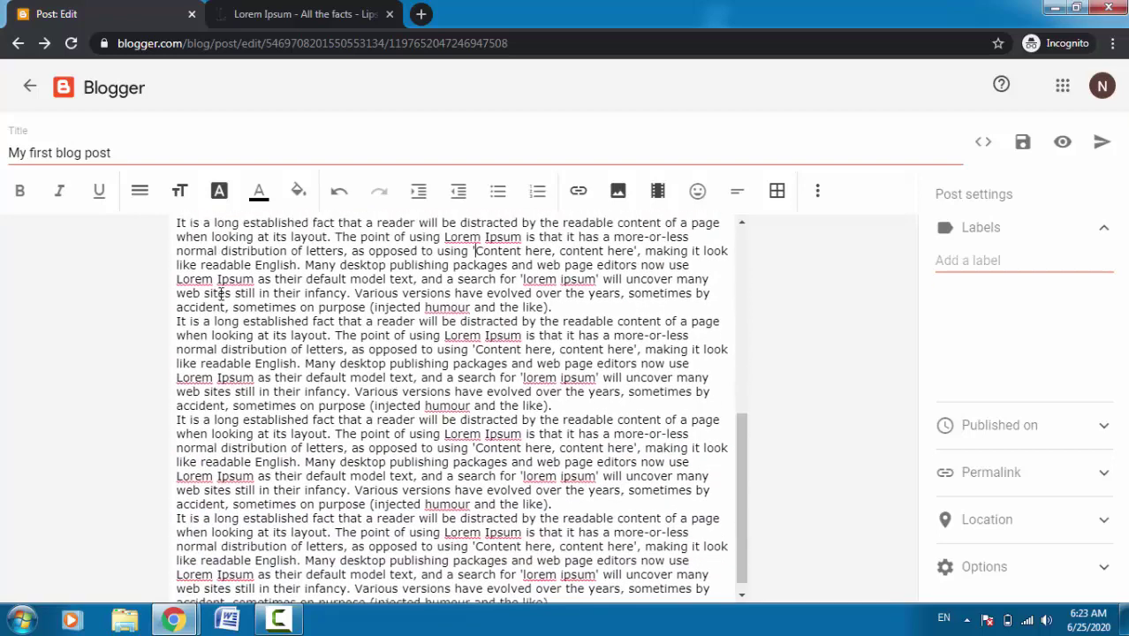
pyautogui.scroll(-3, 221, 331)
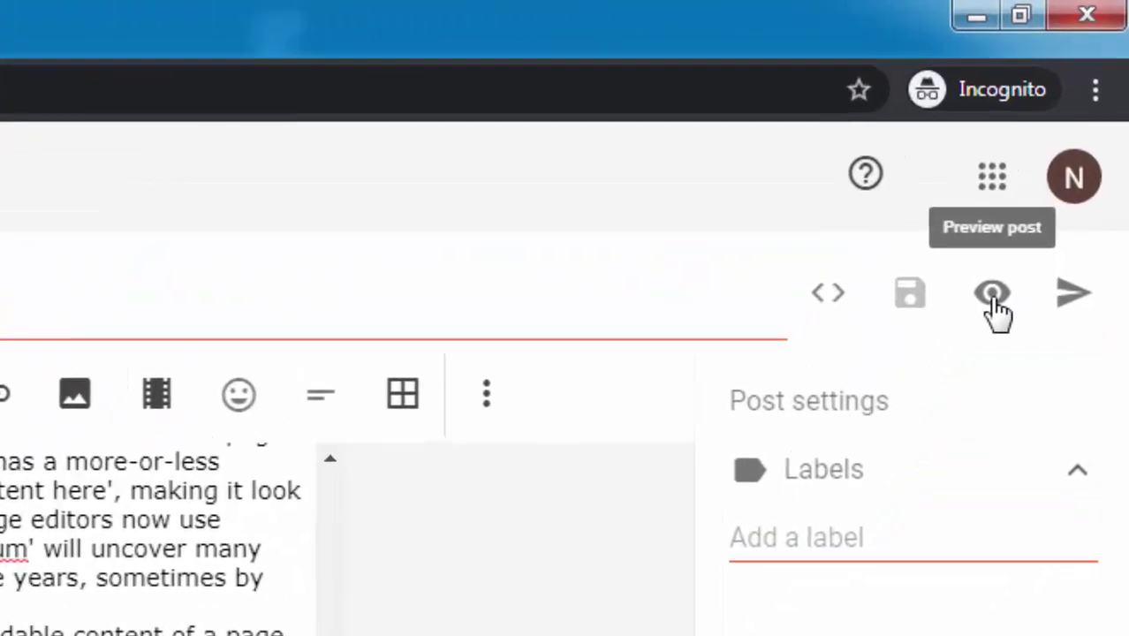
pyautogui.click(993, 297)
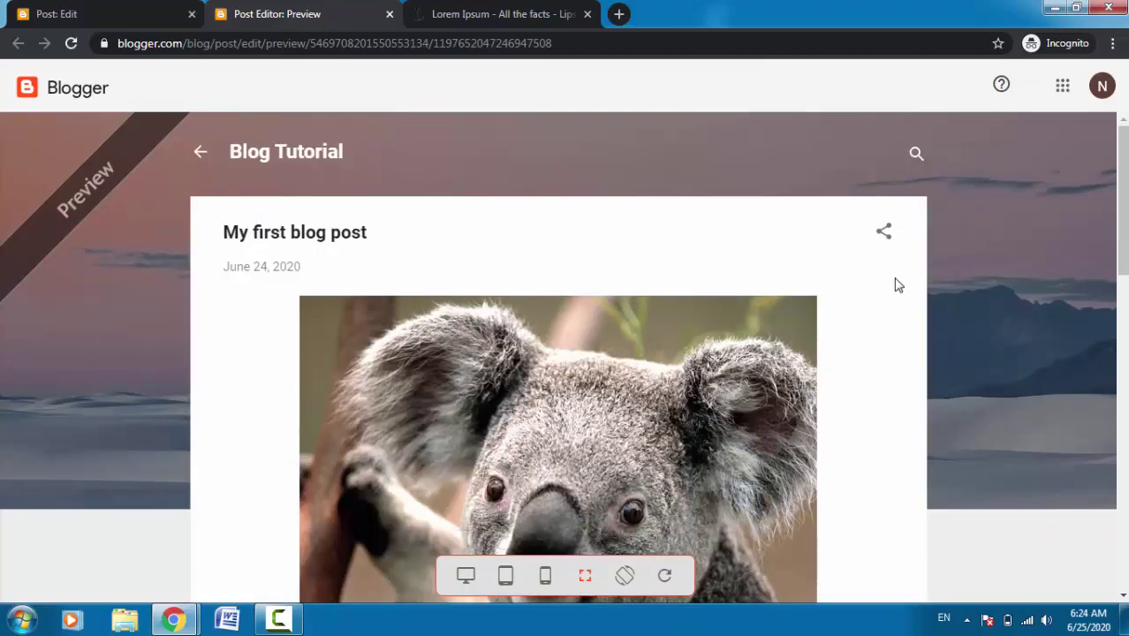
pyautogui.scroll(-3, 892, 287)
pyautogui.scroll(2, 875, 297)
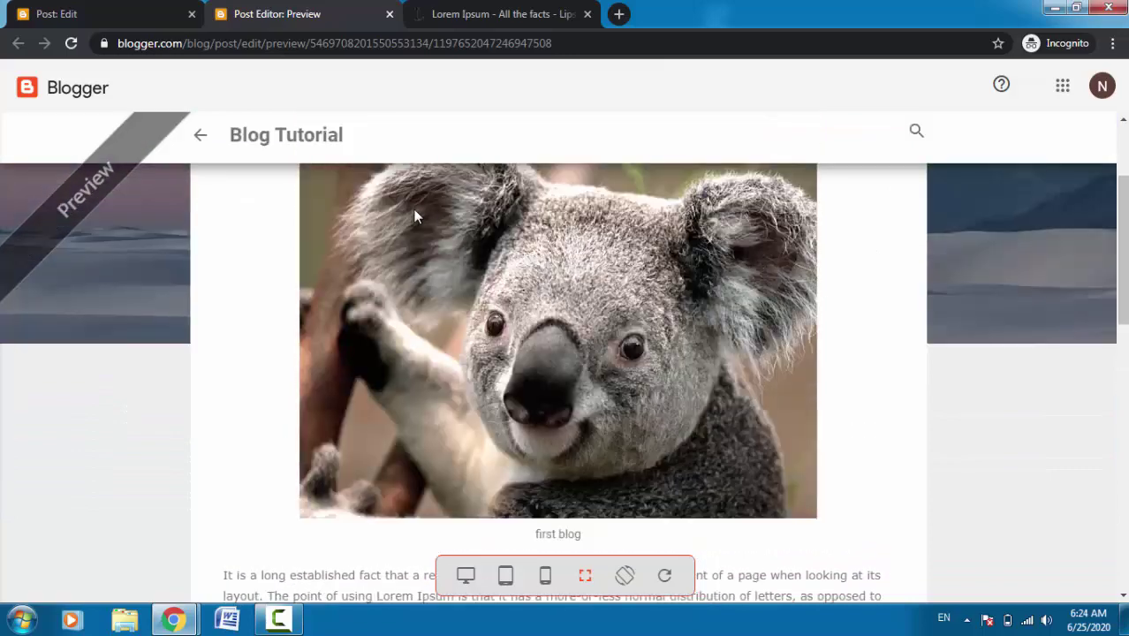
pyautogui.scroll(2, 414, 215)
pyautogui.scroll(-3, 415, 219)
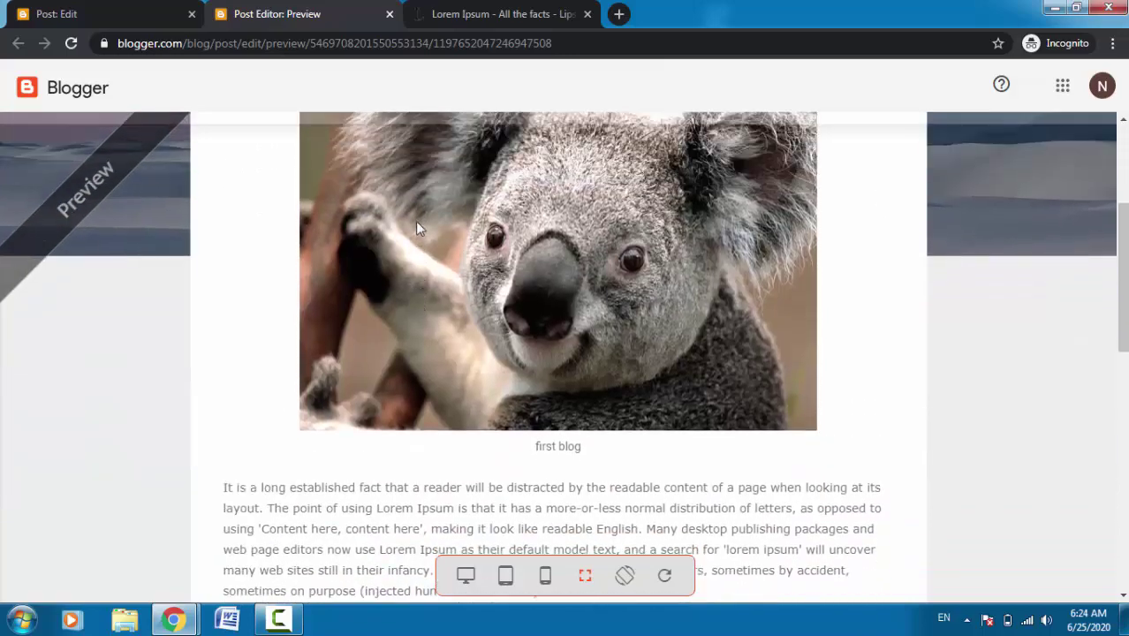
pyautogui.scroll(2, 415, 220)
pyautogui.scroll(-8, 415, 223)
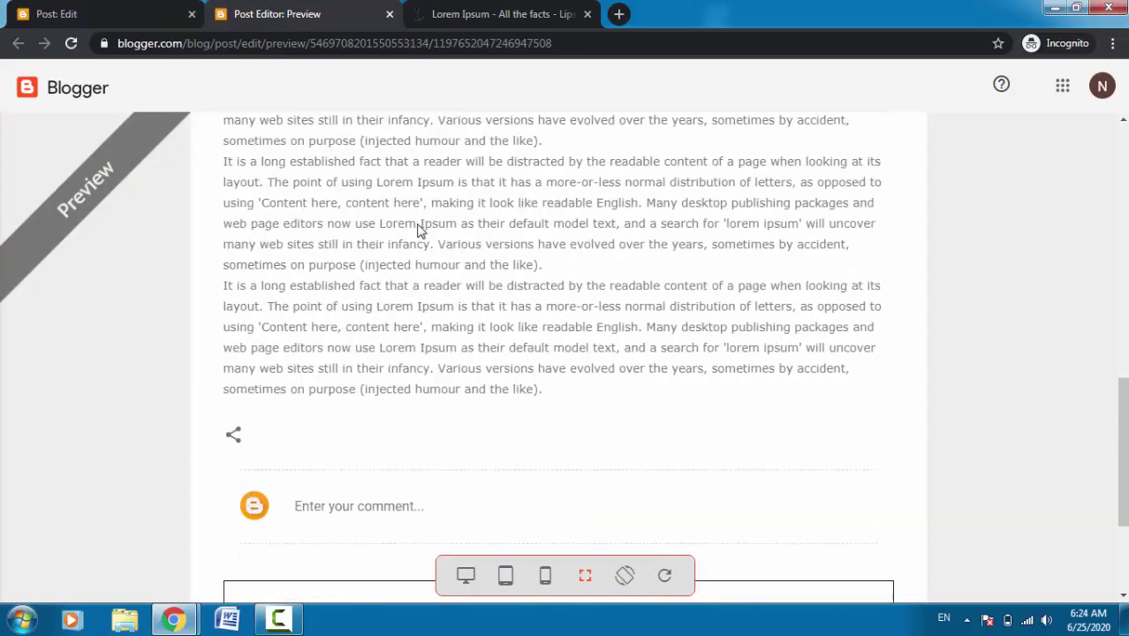
pyautogui.scroll(-2, 418, 227)
pyautogui.scroll(10, 677, 277)
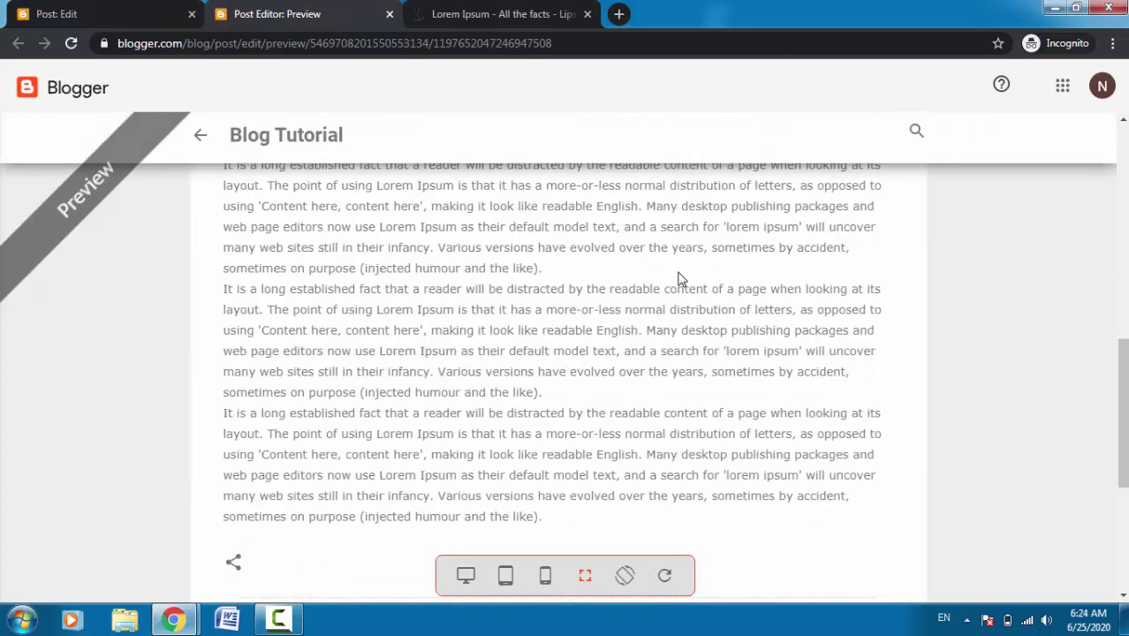
pyautogui.scroll(-2, 625, 279)
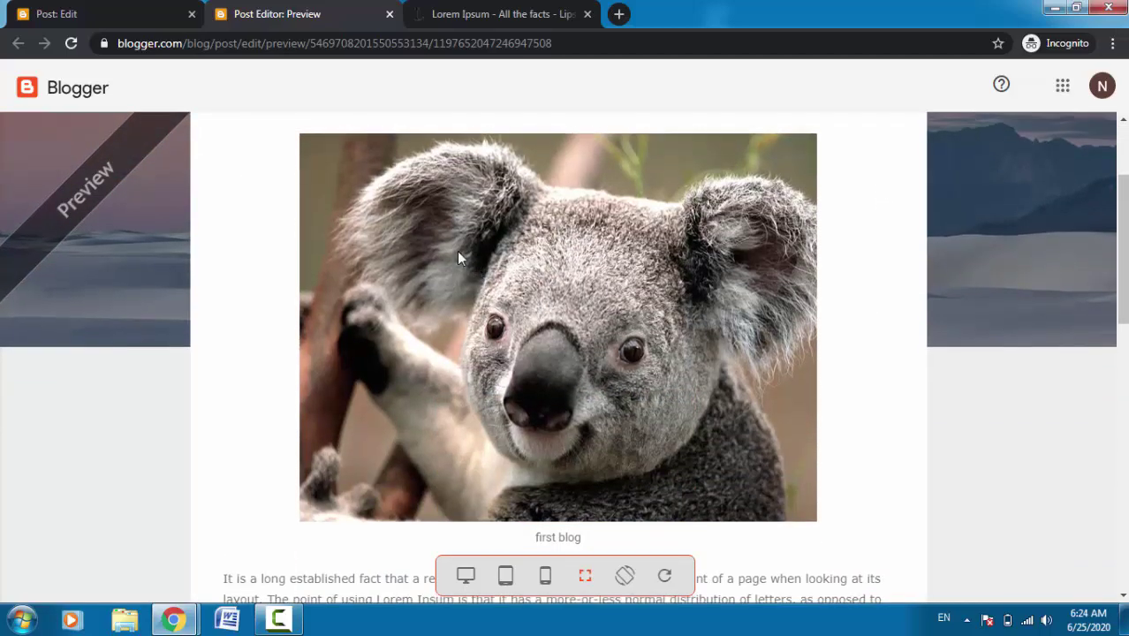
pyautogui.scroll(2, 457, 251)
pyautogui.scroll(-8, 473, 272)
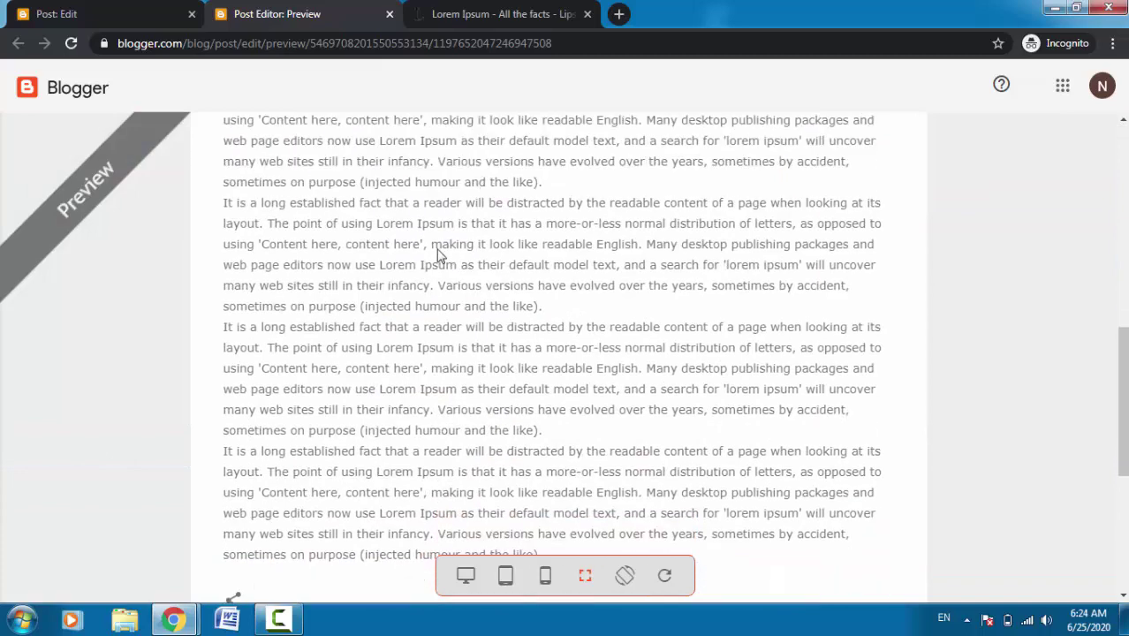
pyautogui.scroll(-4, 366, 291)
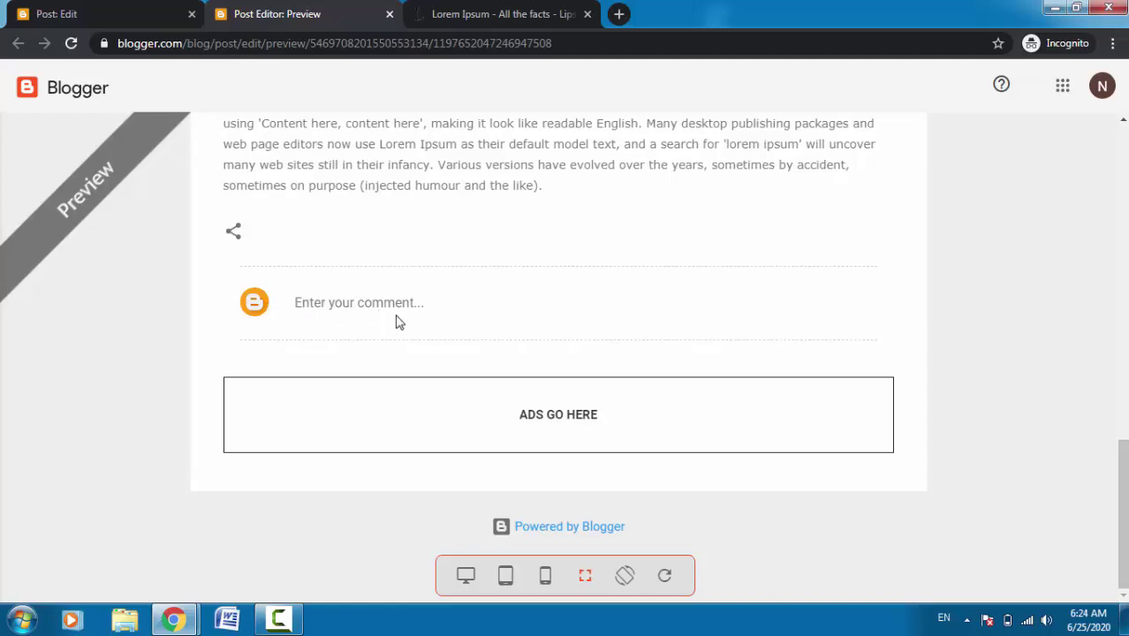
pyautogui.scroll(5, 388, 339)
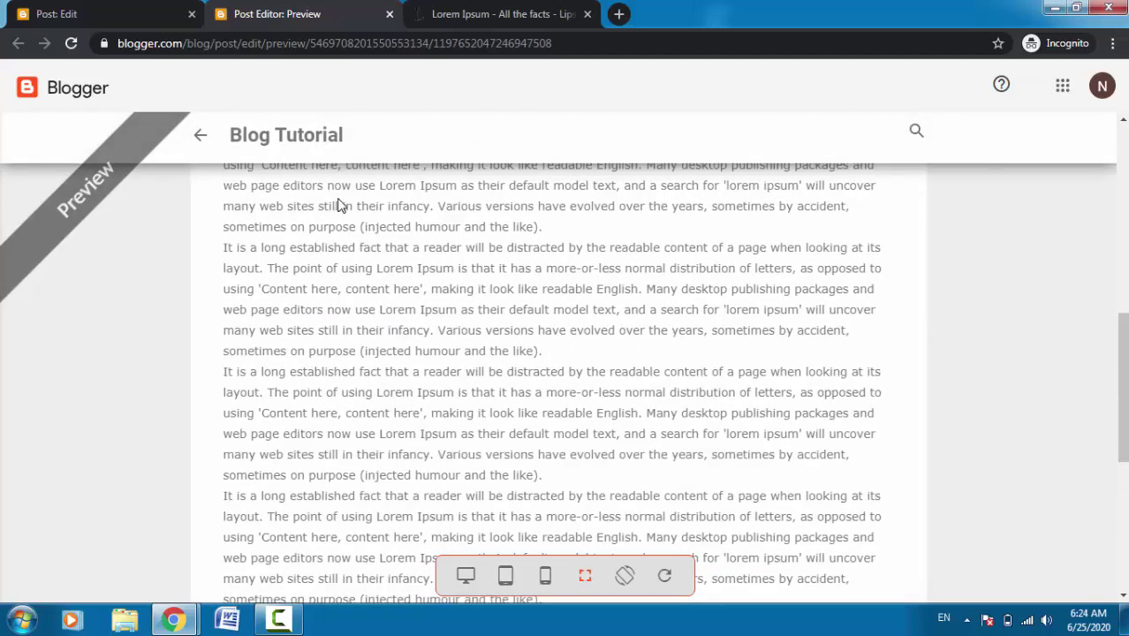
pyautogui.scroll(-5, 371, 335)
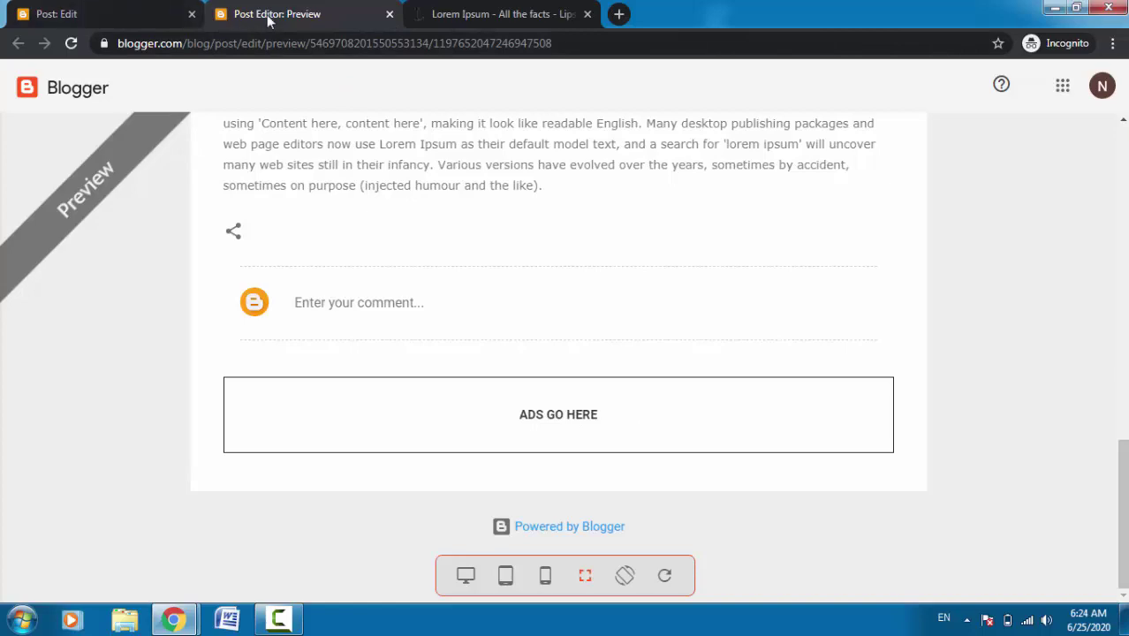
# - Return to the post editor and add the labels blog, howto, hobby and onlinejob to the post
pyautogui.click(147, 14)
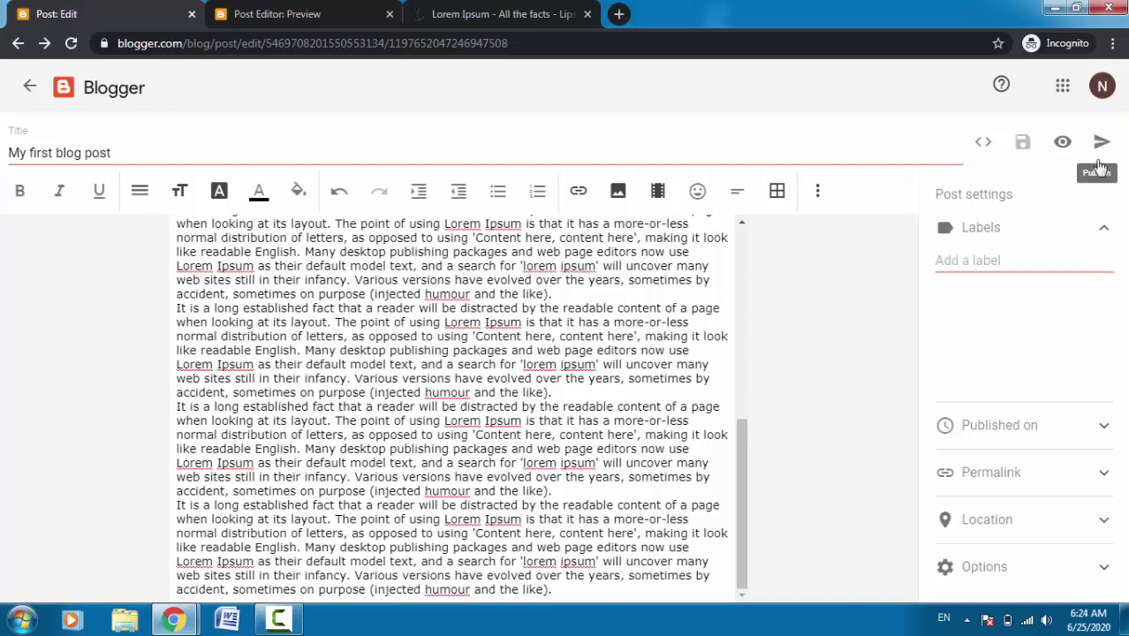
pyautogui.click(990, 260)
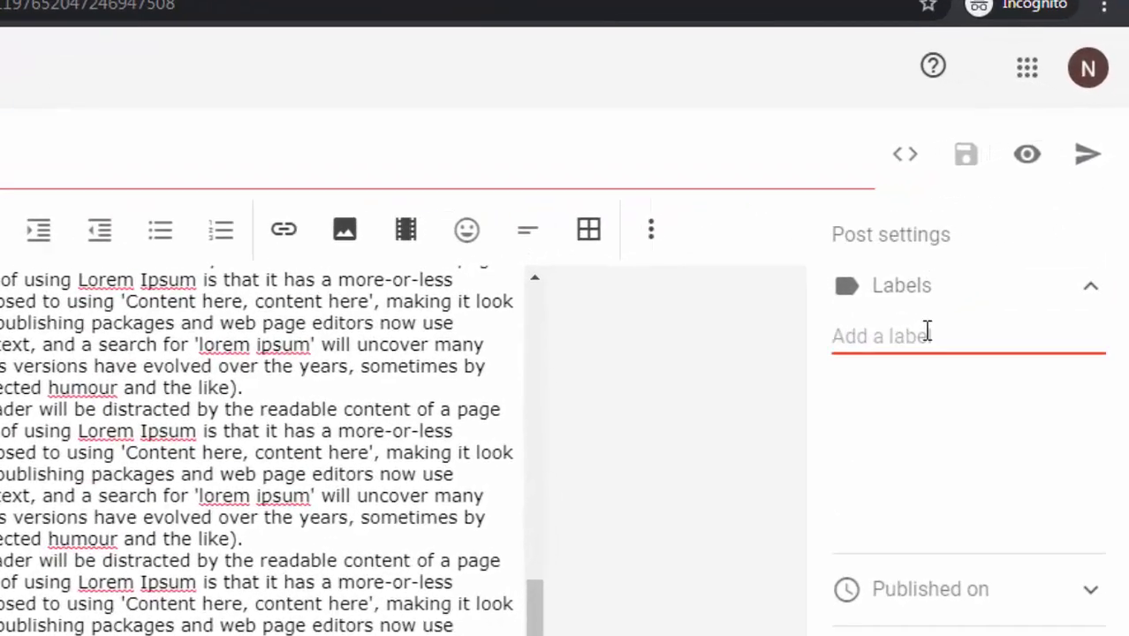
pyautogui.write('blog, howto')
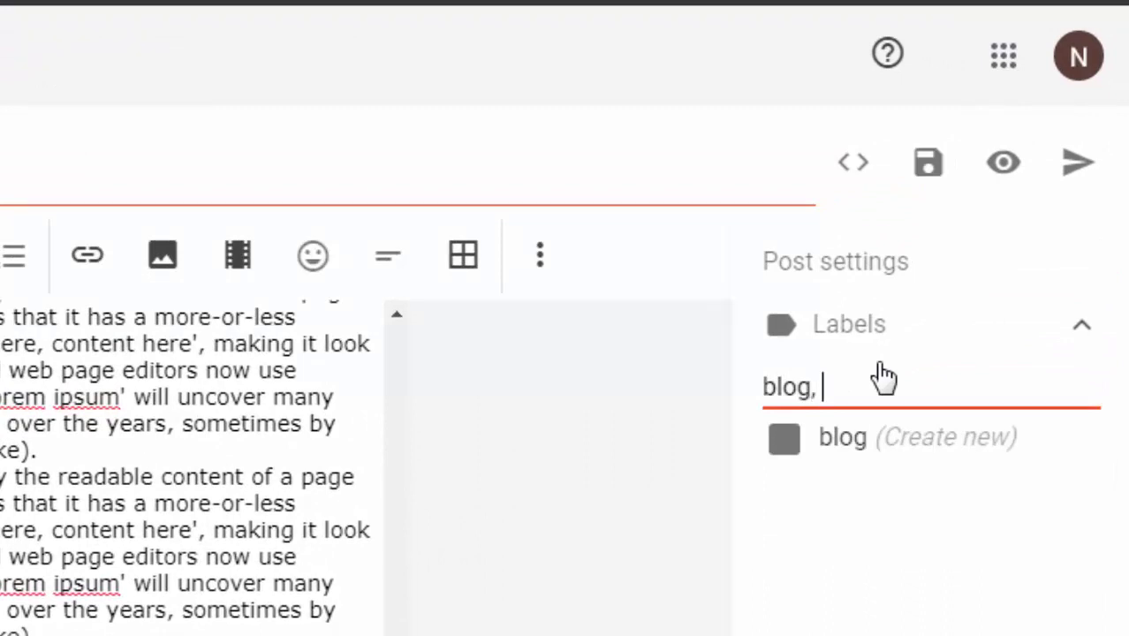
pyautogui.write(',')
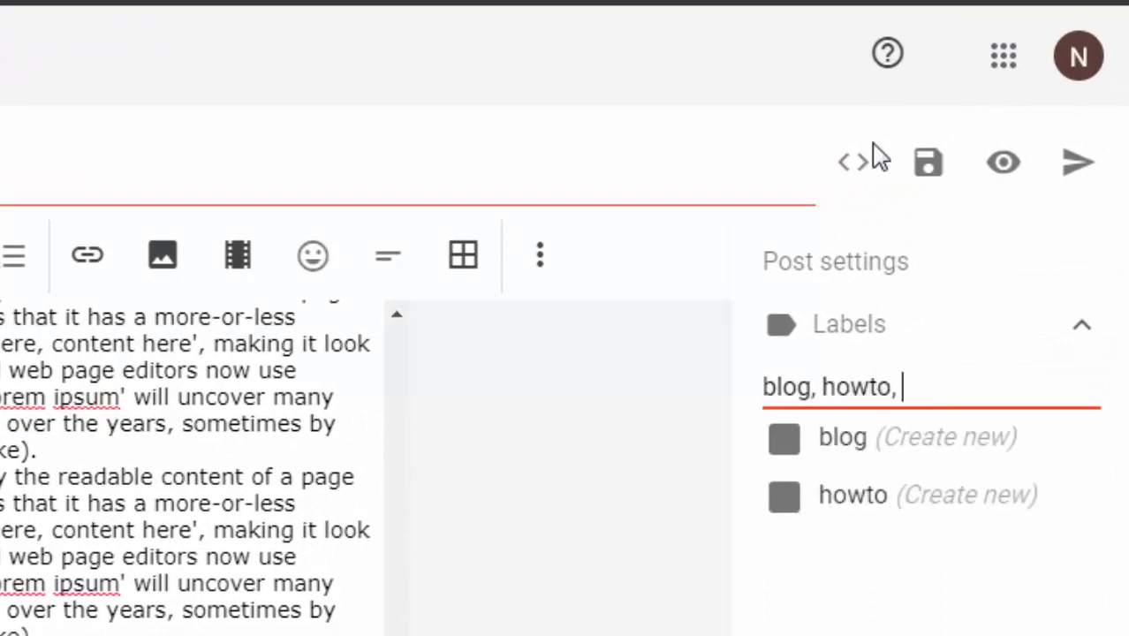
pyautogui.write(' hobby,')
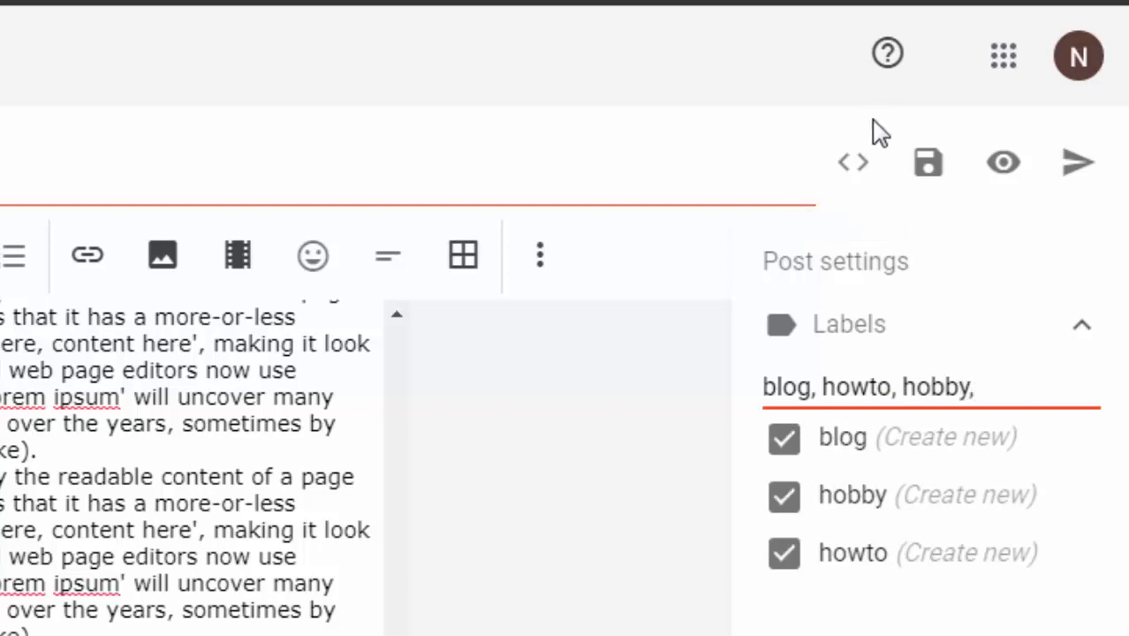
pyautogui.write(' online')
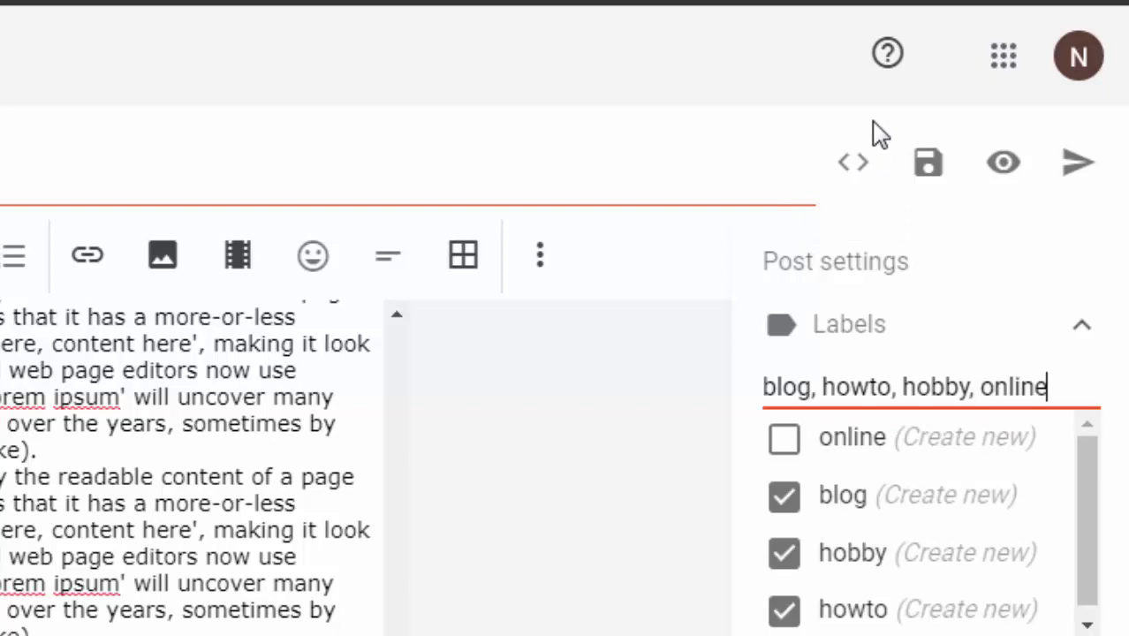
pyautogui.write('job,')
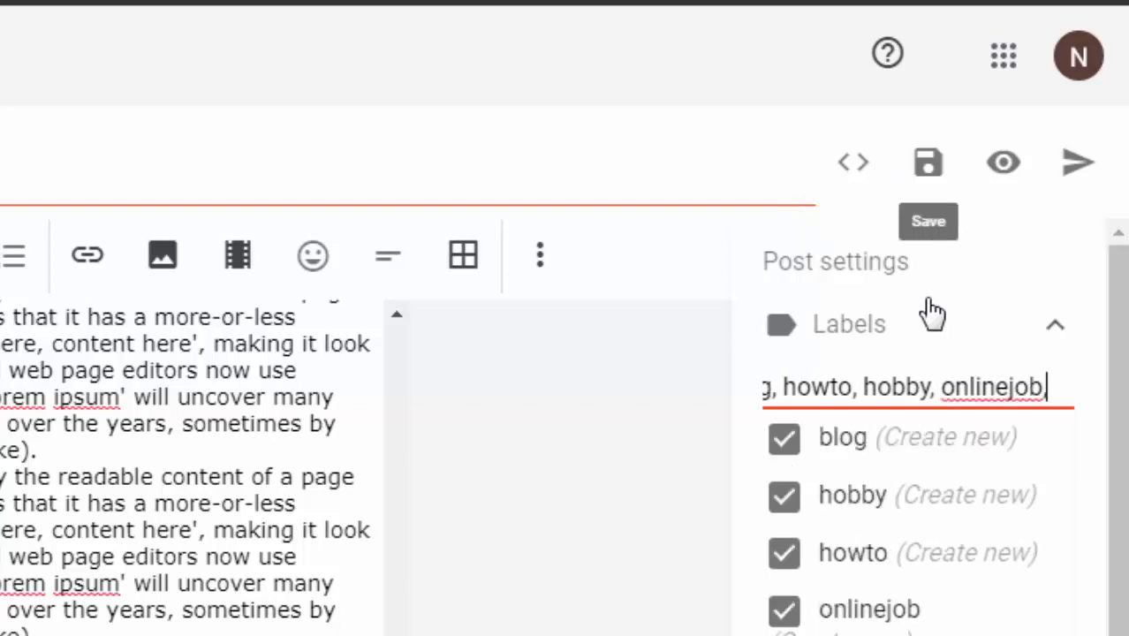
pyautogui.scroll(-1, 1115, 403)
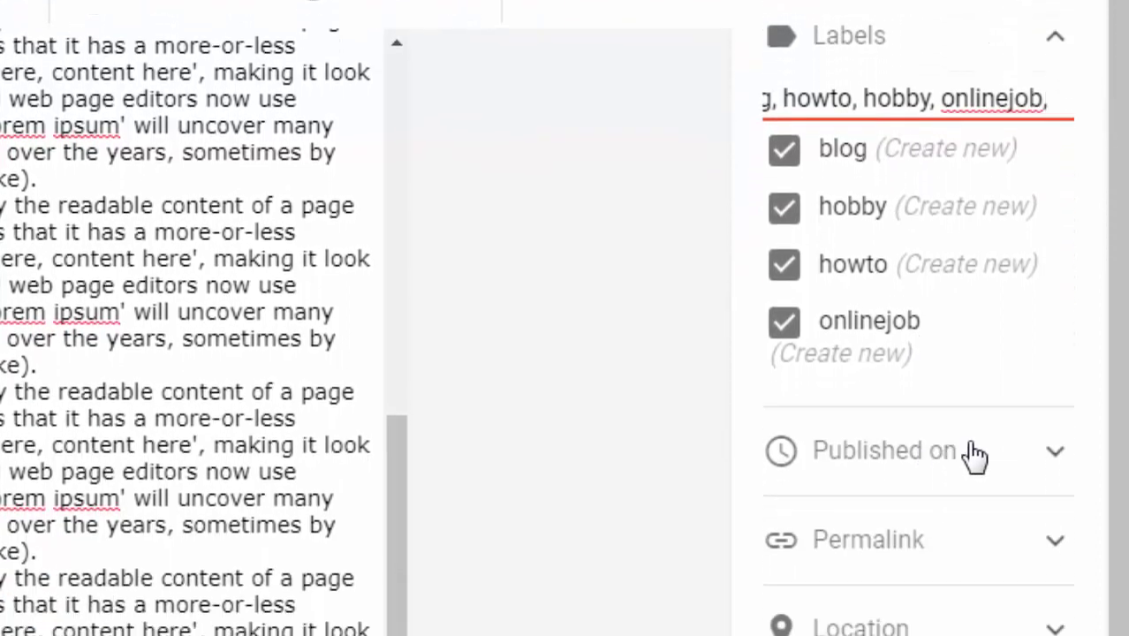
# - View the post's publishing date and time settings, then collapse them
pyautogui.click(1049, 398)
pyautogui.click(1049, 398)
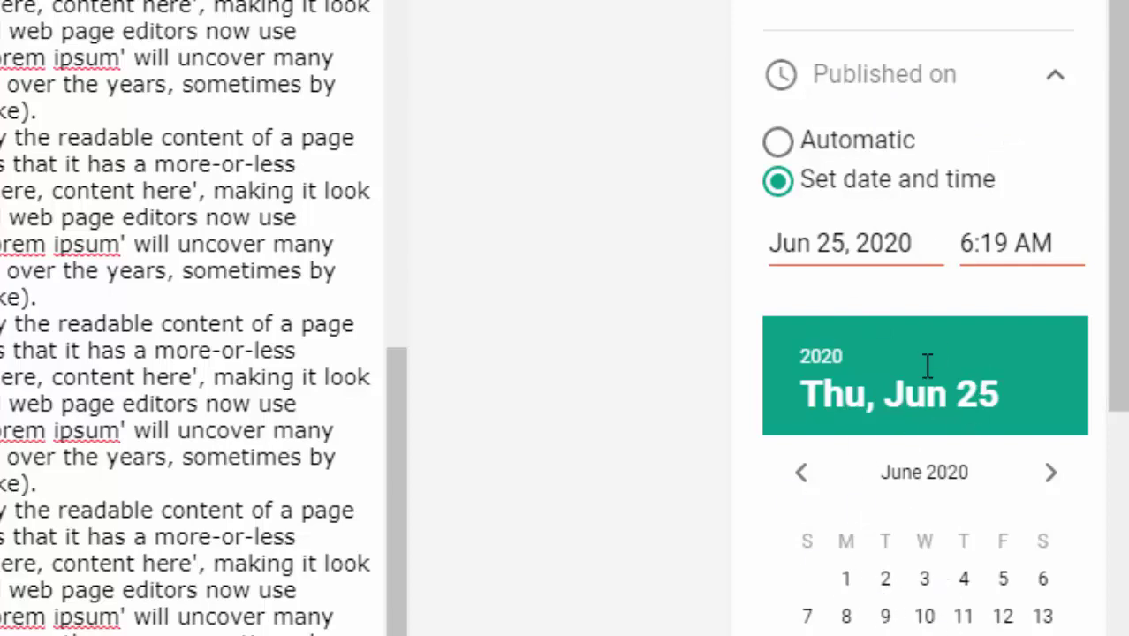
pyautogui.click(1063, 78)
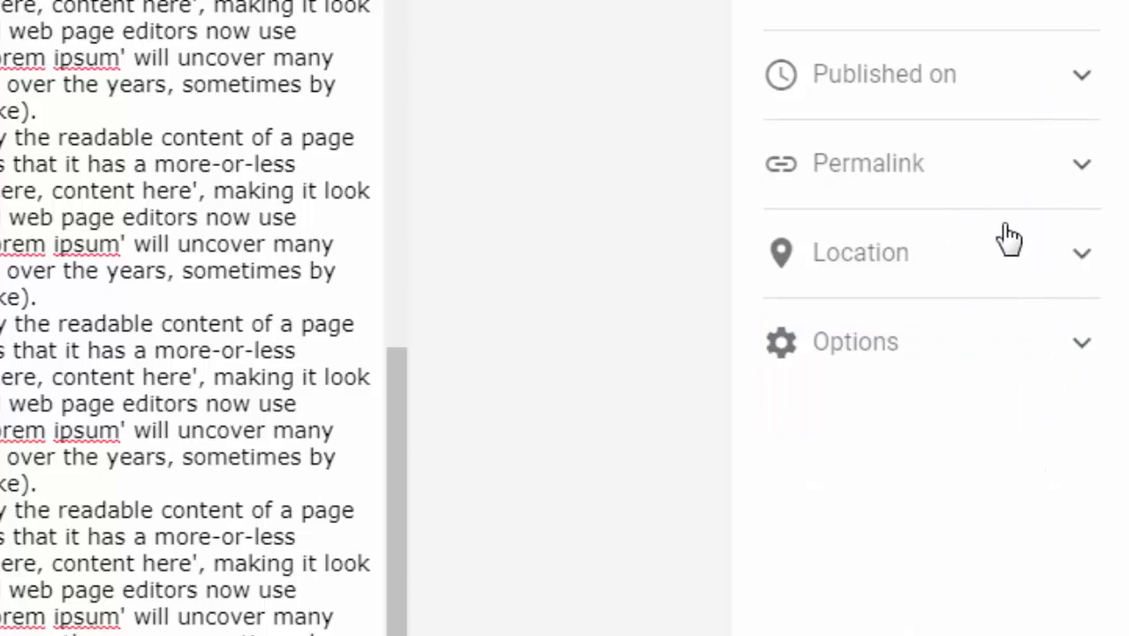
# - Give the post a custom permalink named newblog and collapse the permalink settings
pyautogui.click(1079, 168)
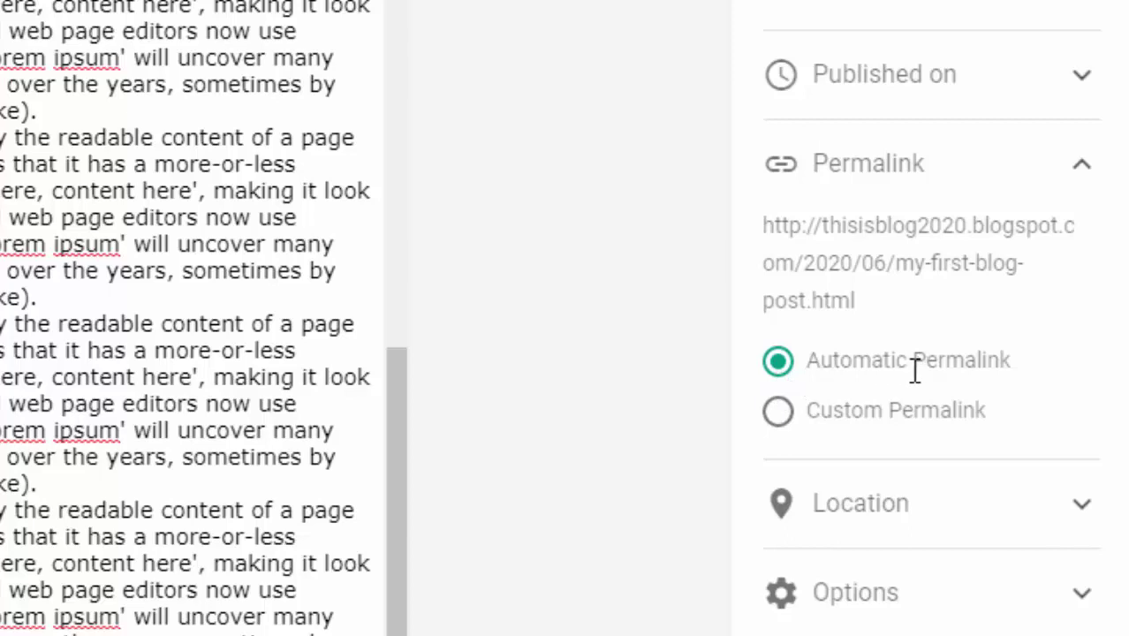
pyautogui.click(783, 412)
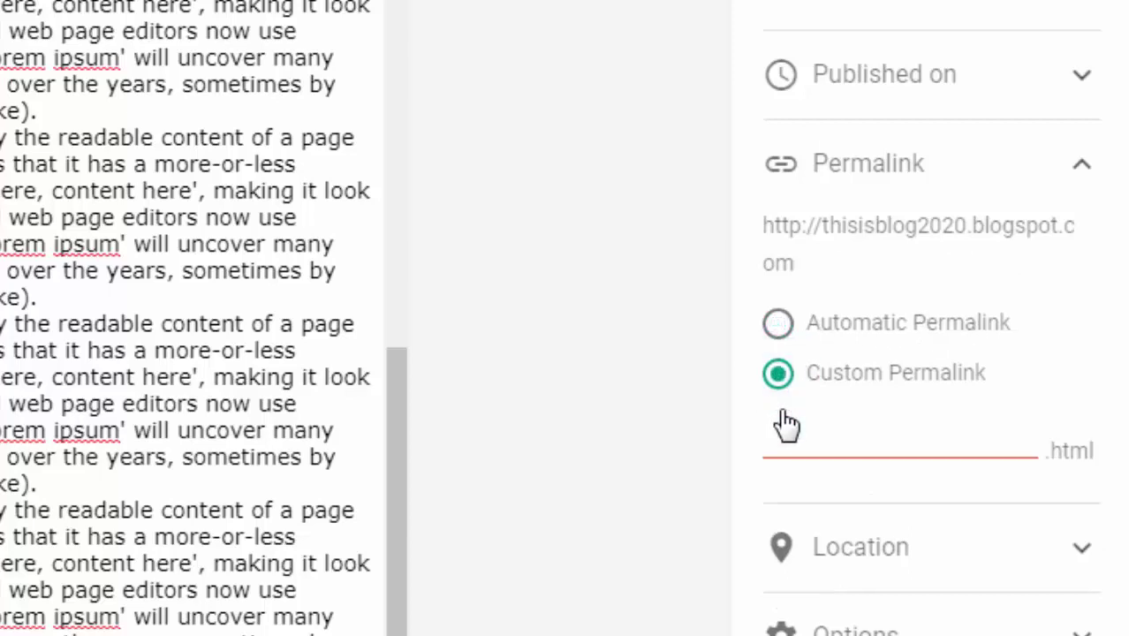
pyautogui.click(884, 440)
pyautogui.write('newblog')
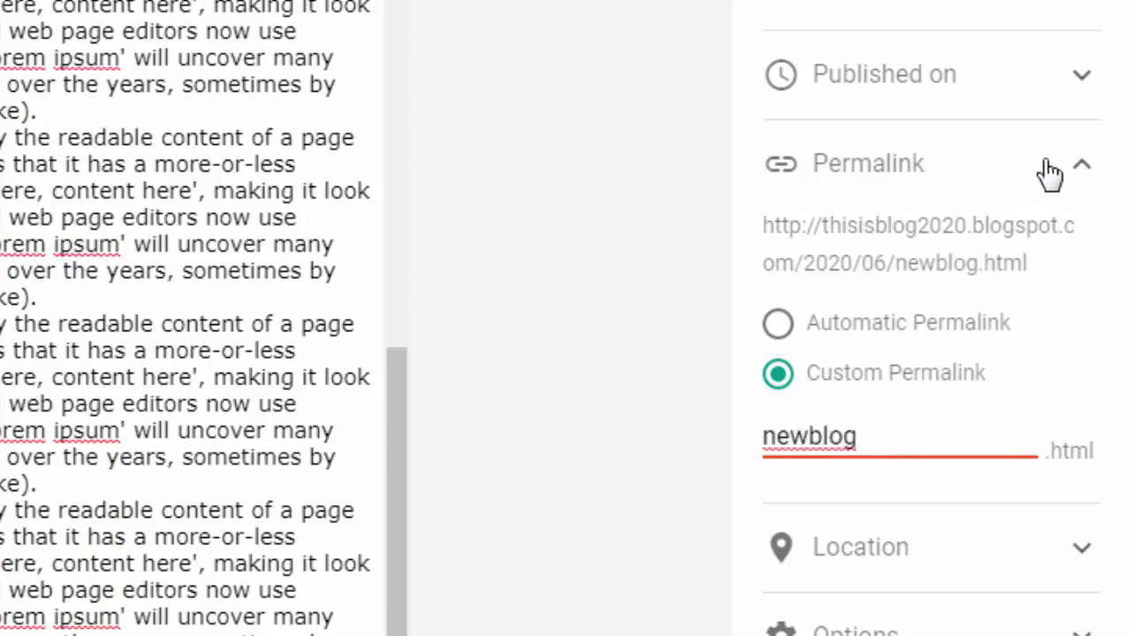
pyautogui.click(1079, 166)
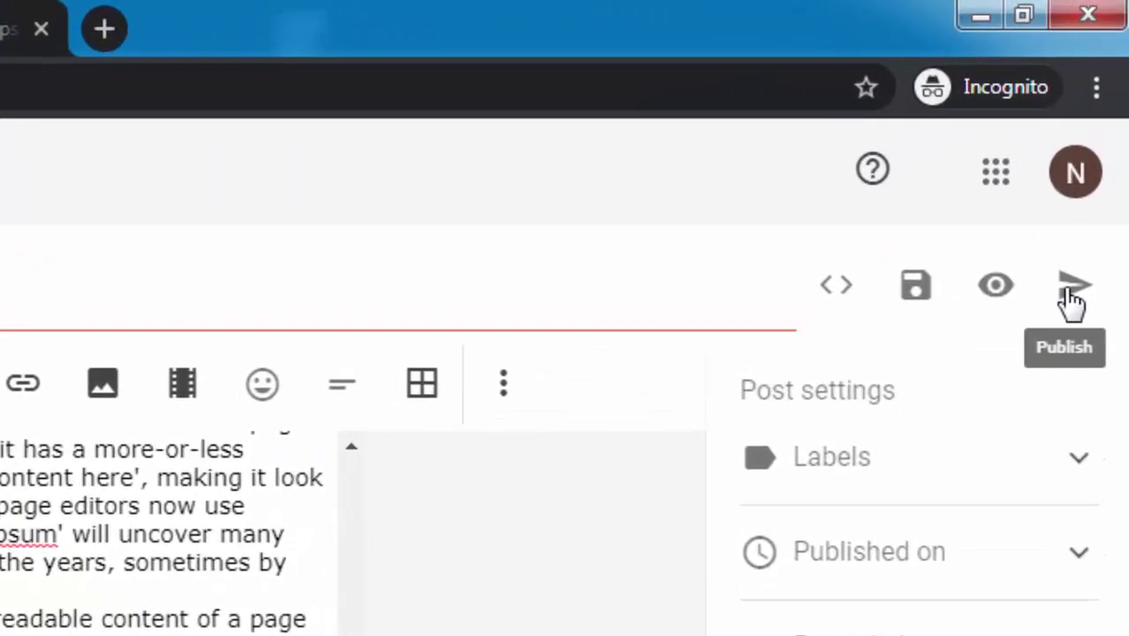
# - Publish the post with confirmation and open the live blog
pyautogui.click(1070, 297)
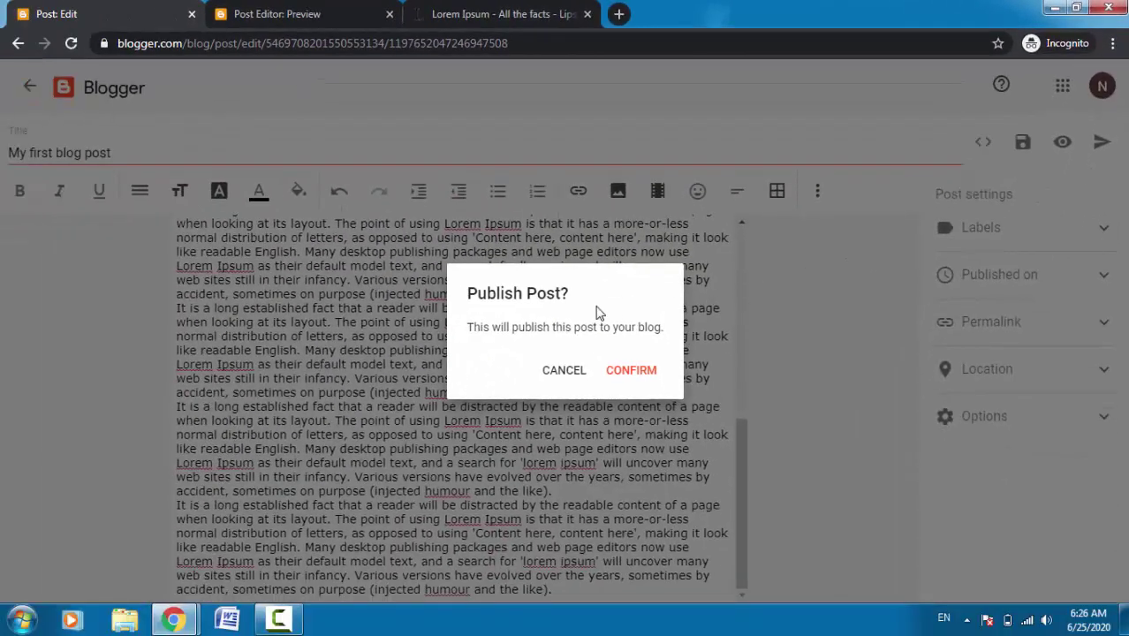
pyautogui.click(632, 372)
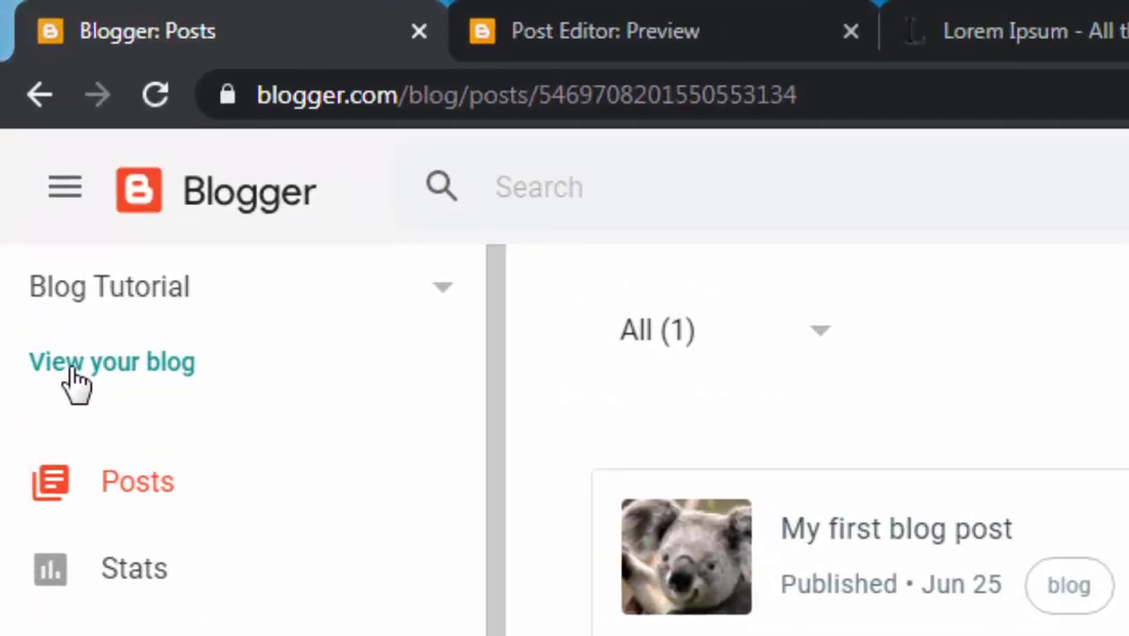
pyautogui.click(73, 375)
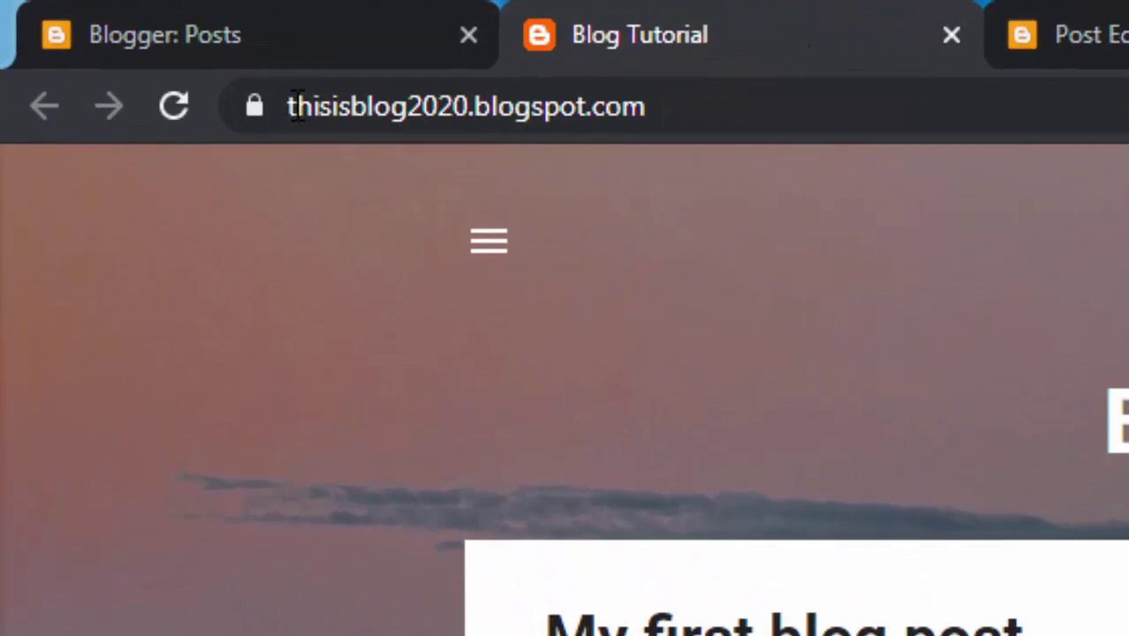
# - Examine the blog's home page, including its web address, blog title, post title, date, image and text excerpt
pyautogui.moveTo(297, 106); pyautogui.dragTo(672, 132)
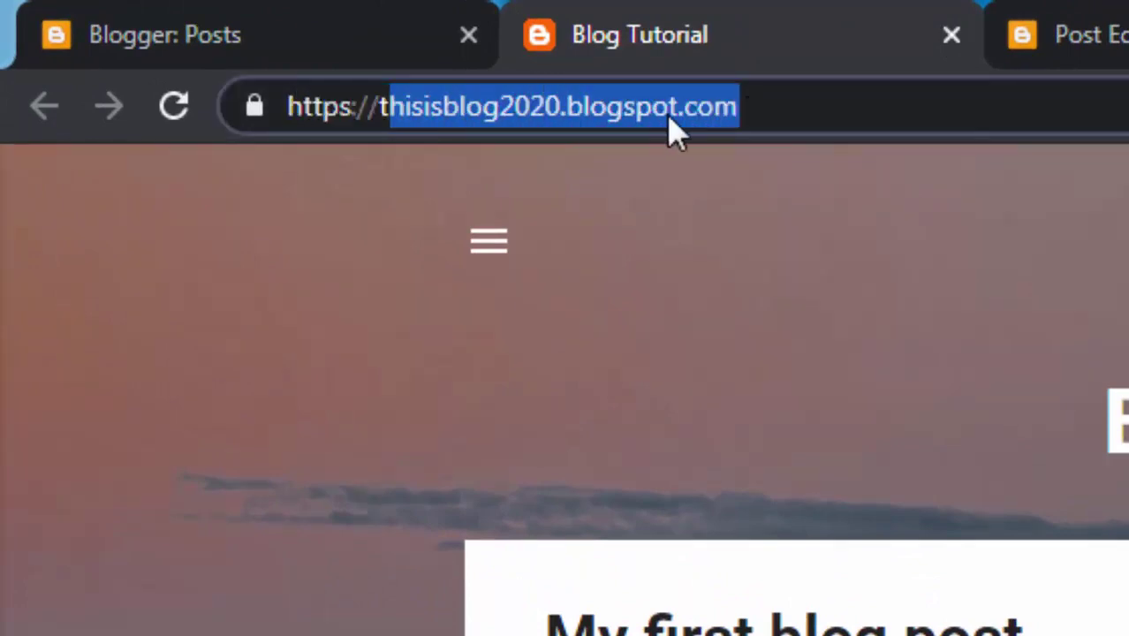
pyautogui.click(764, 117)
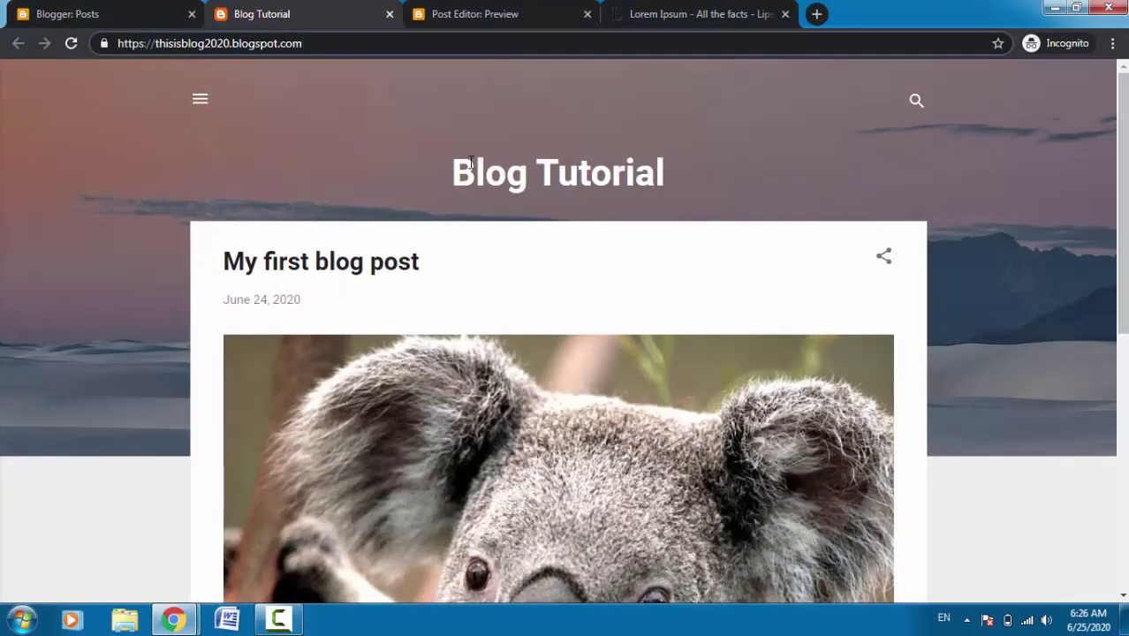
pyautogui.moveTo(471, 162); pyautogui.dragTo(687, 168)
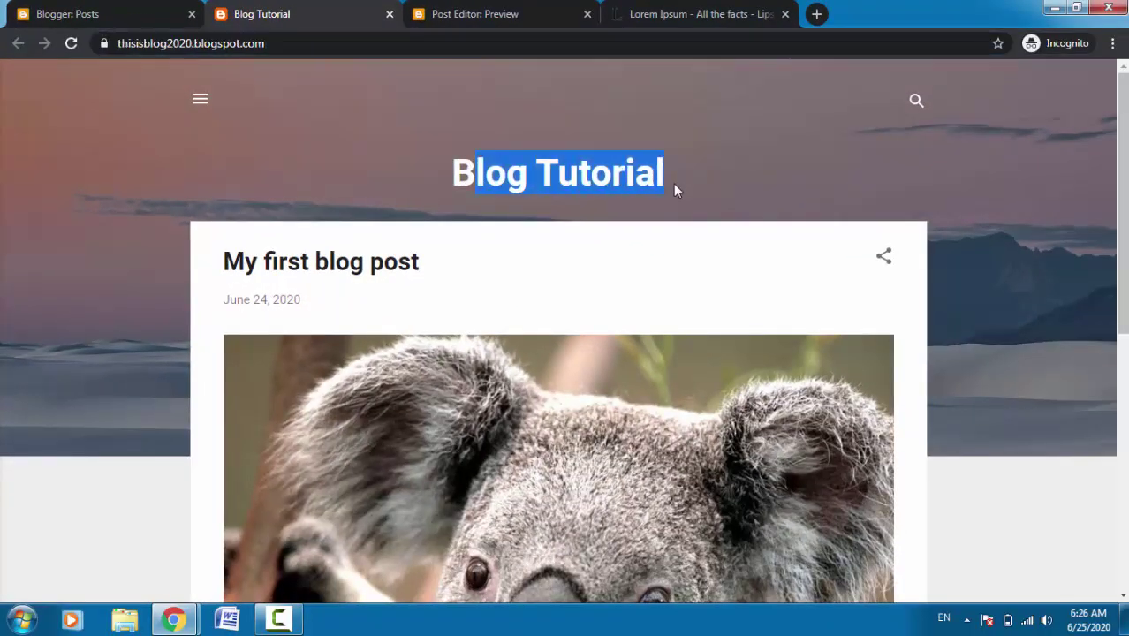
pyautogui.click(673, 184)
pyautogui.scroll(-2, 449, 157)
pyautogui.scroll(2, 434, 121)
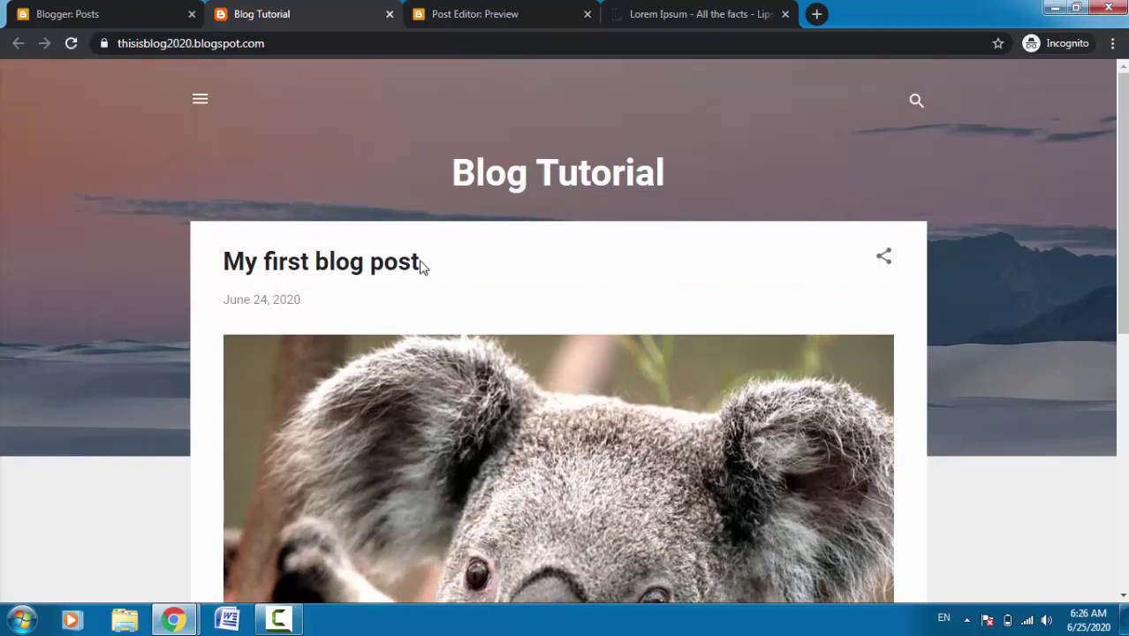
pyautogui.moveTo(370, 273); pyautogui.dragTo(325, 264)
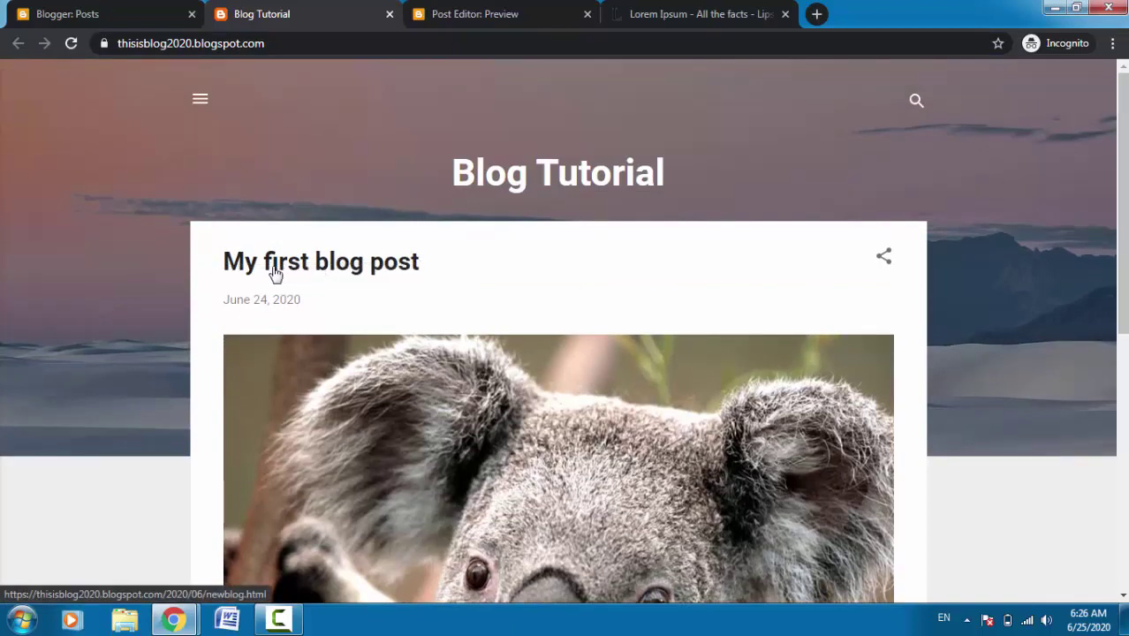
pyautogui.scroll(-2, 260, 169)
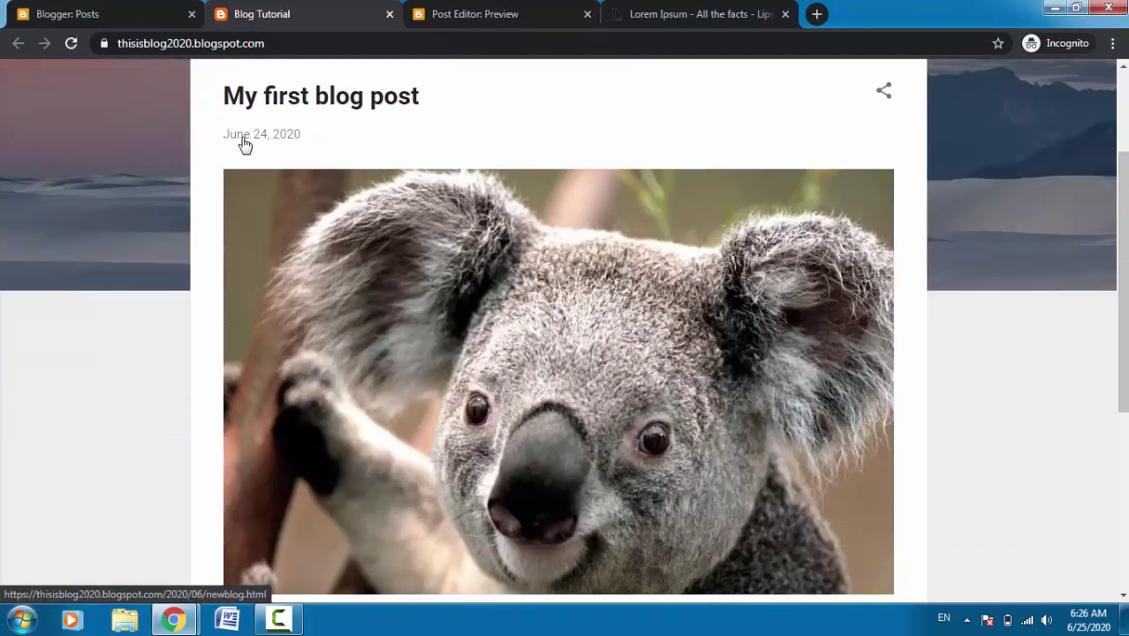
pyautogui.scroll(-3, 349, 272)
pyautogui.scroll(-2, 390, 252)
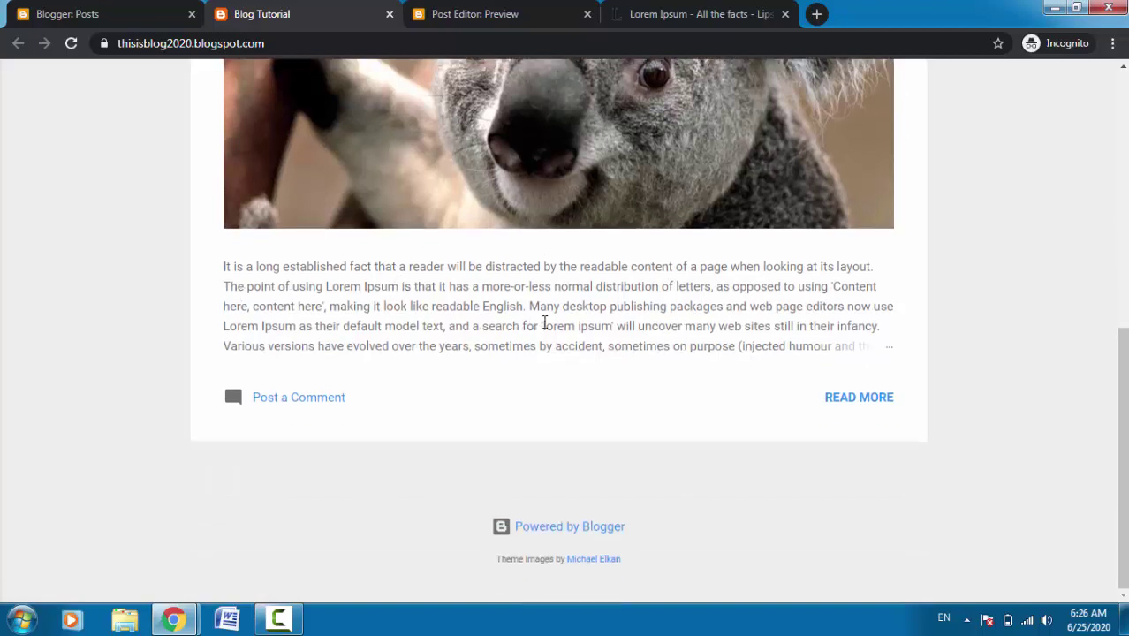
# - Open the full post and examine its title, image, caption, paragraphs, labels and comment area
pyautogui.click(848, 405)
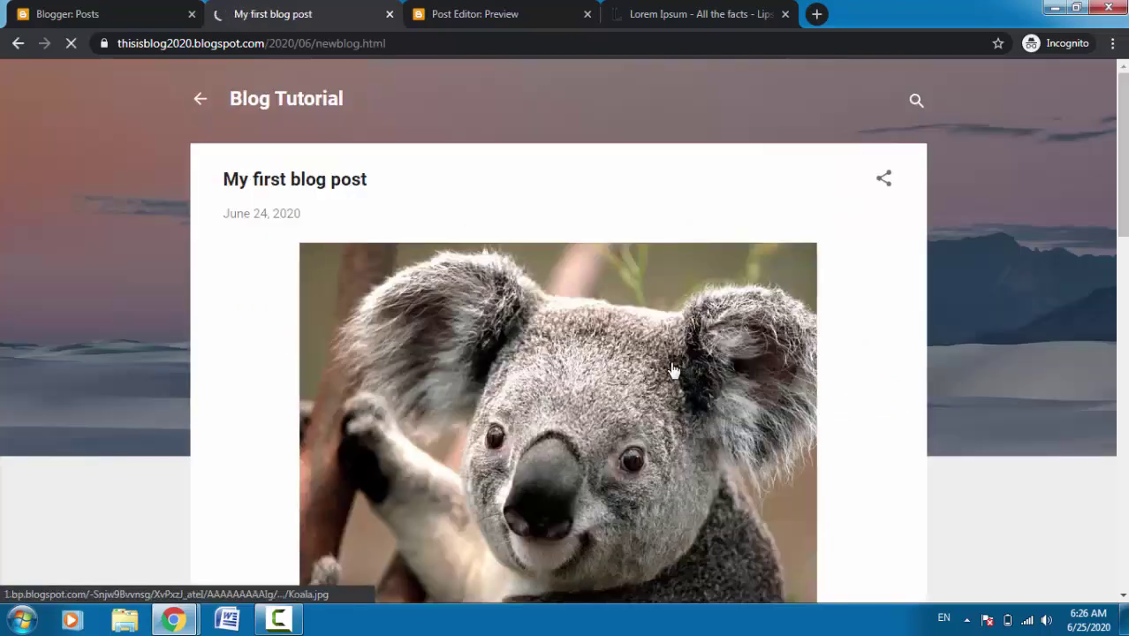
pyautogui.scroll(-1, 618, 340)
pyautogui.scroll(-5, 619, 340)
pyautogui.scroll(7, 603, 321)
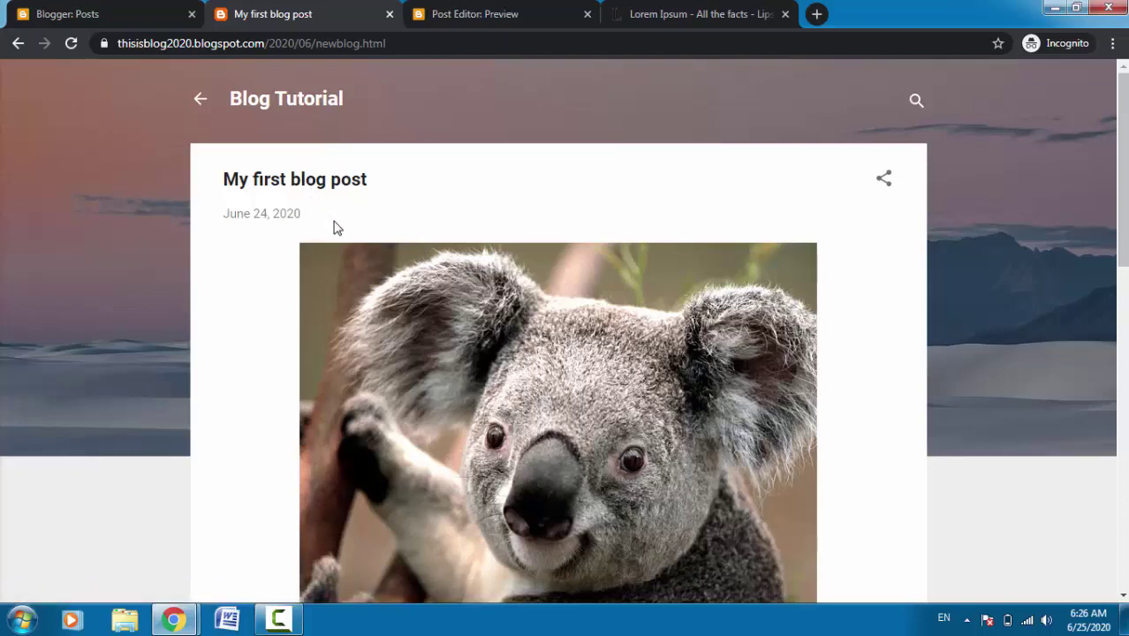
pyautogui.scroll(-7, 344, 234)
pyautogui.scroll(5, 357, 236)
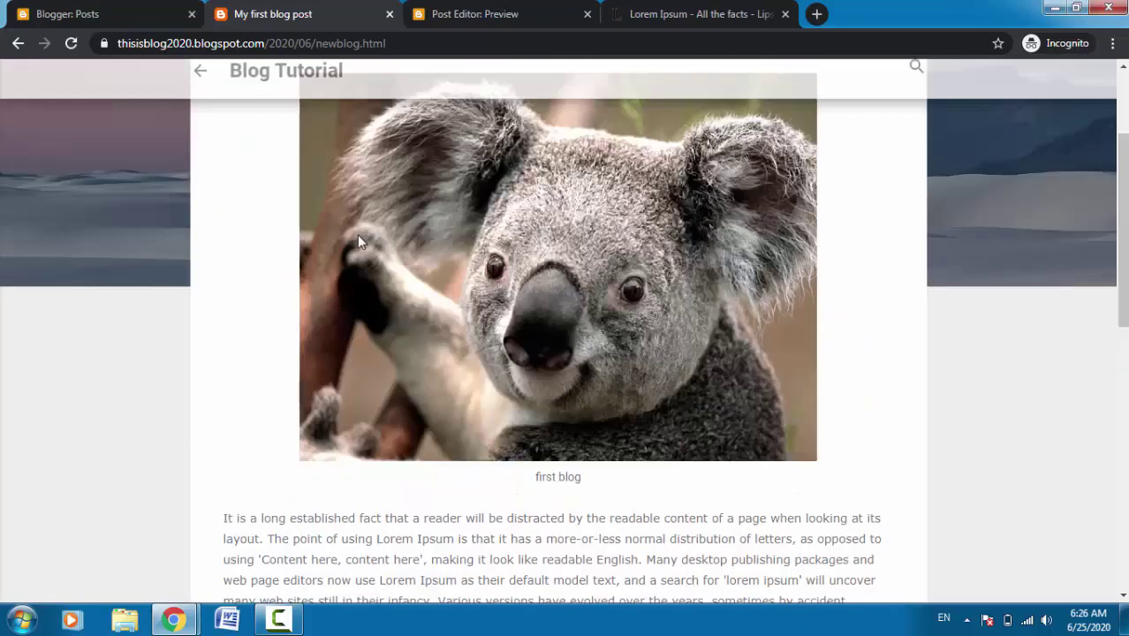
pyautogui.scroll(2, 357, 234)
pyautogui.scroll(-7, 345, 226)
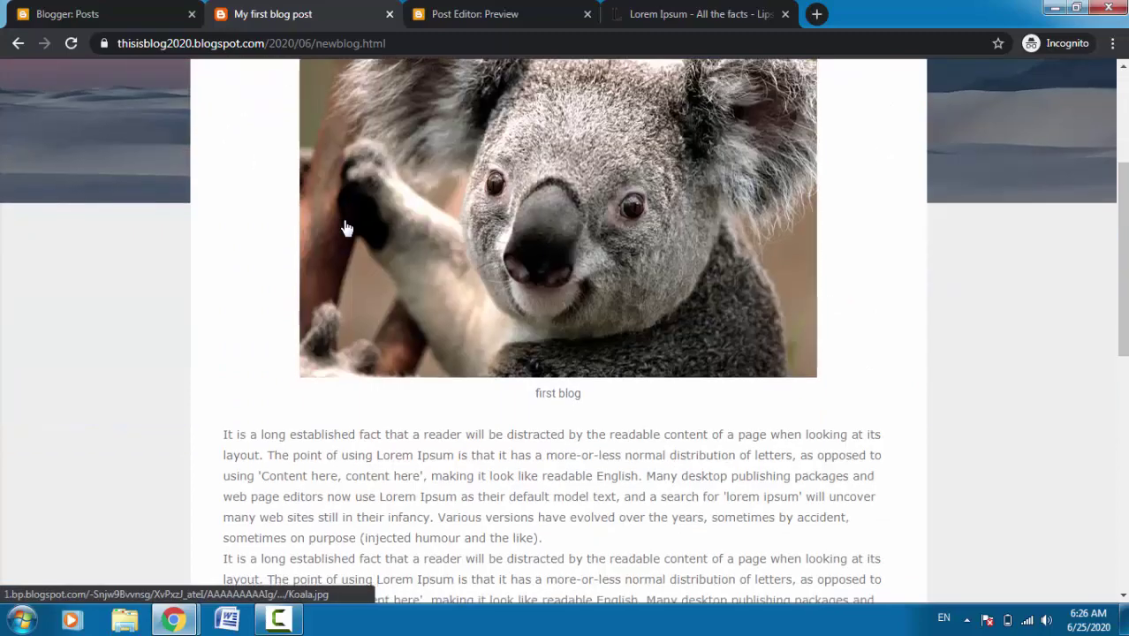
pyautogui.scroll(7, 345, 225)
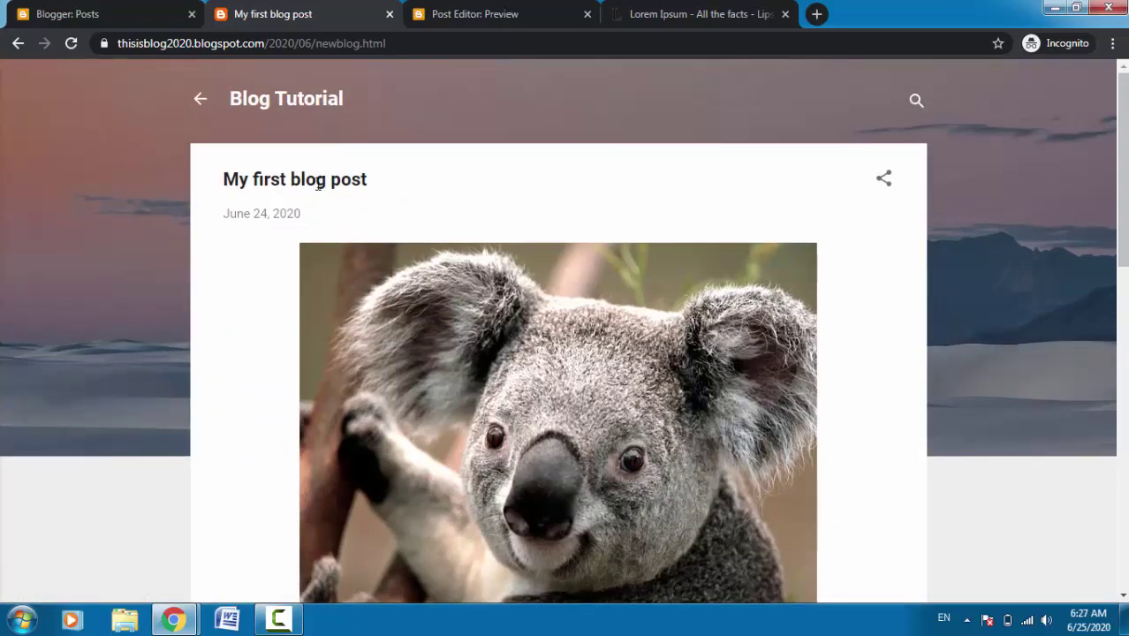
pyautogui.scroll(-15, 322, 199)
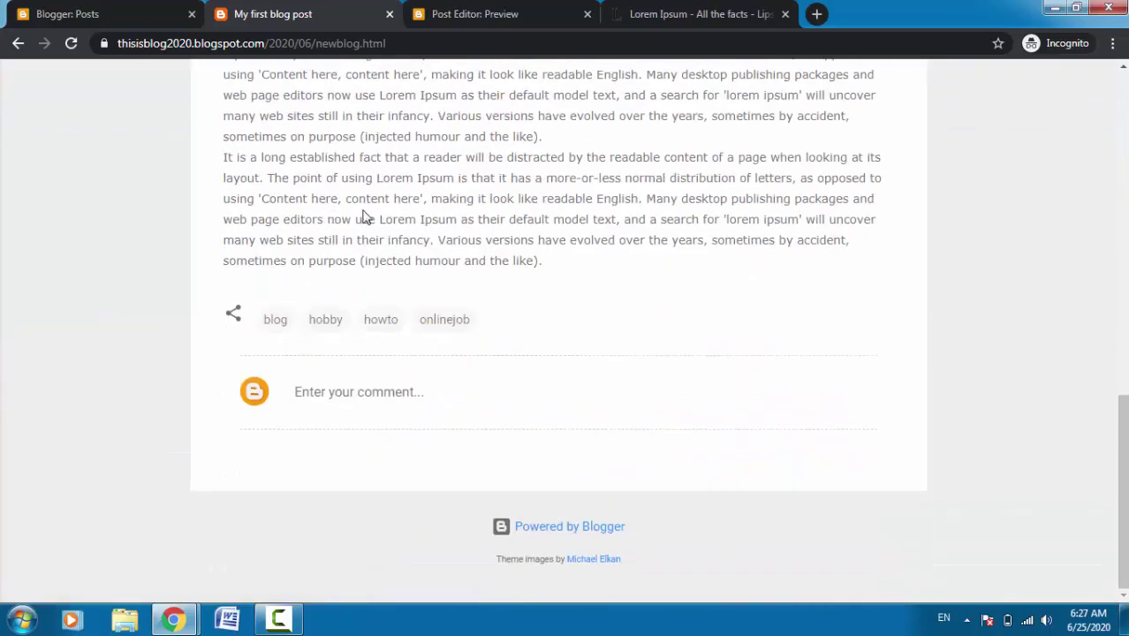
pyautogui.scroll(2, 340, 212)
pyautogui.scroll(-2, 353, 265)
pyautogui.scroll(3, 390, 388)
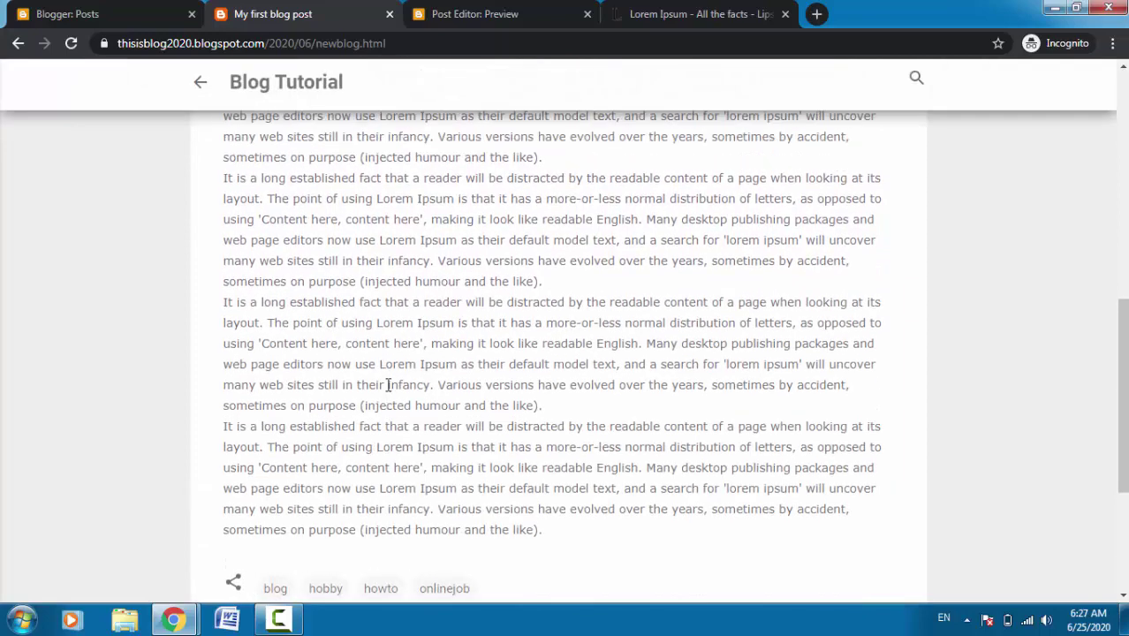
pyautogui.scroll(-1, 393, 383)
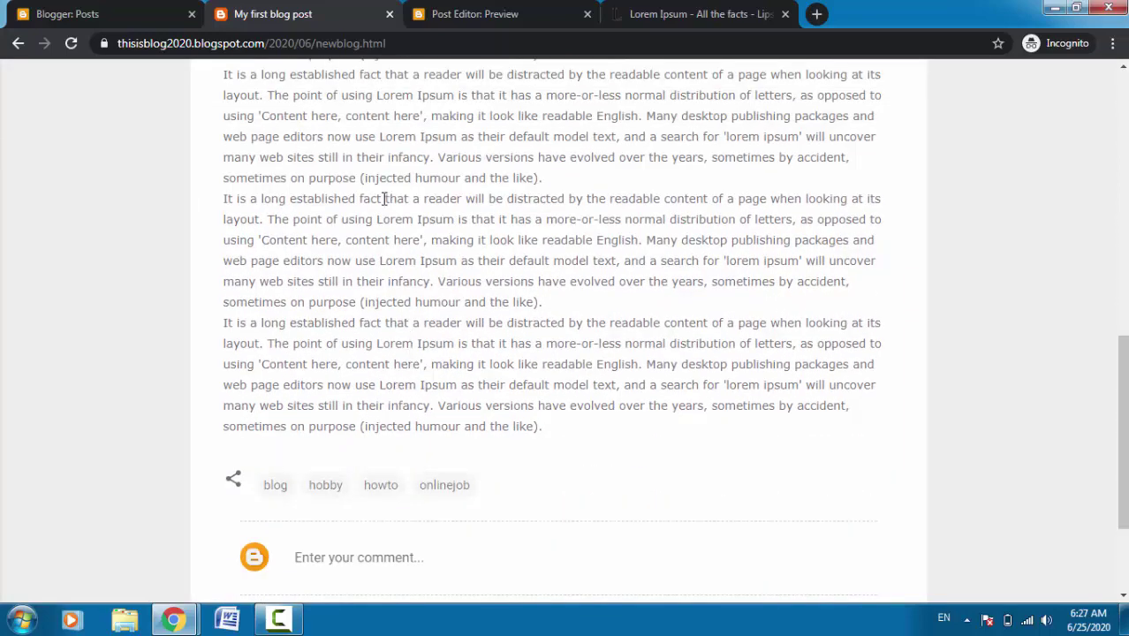
# - Return to the blog's list of posts and close the Windows color scheme dialog without choosing an option
pyautogui.click(167, 14)
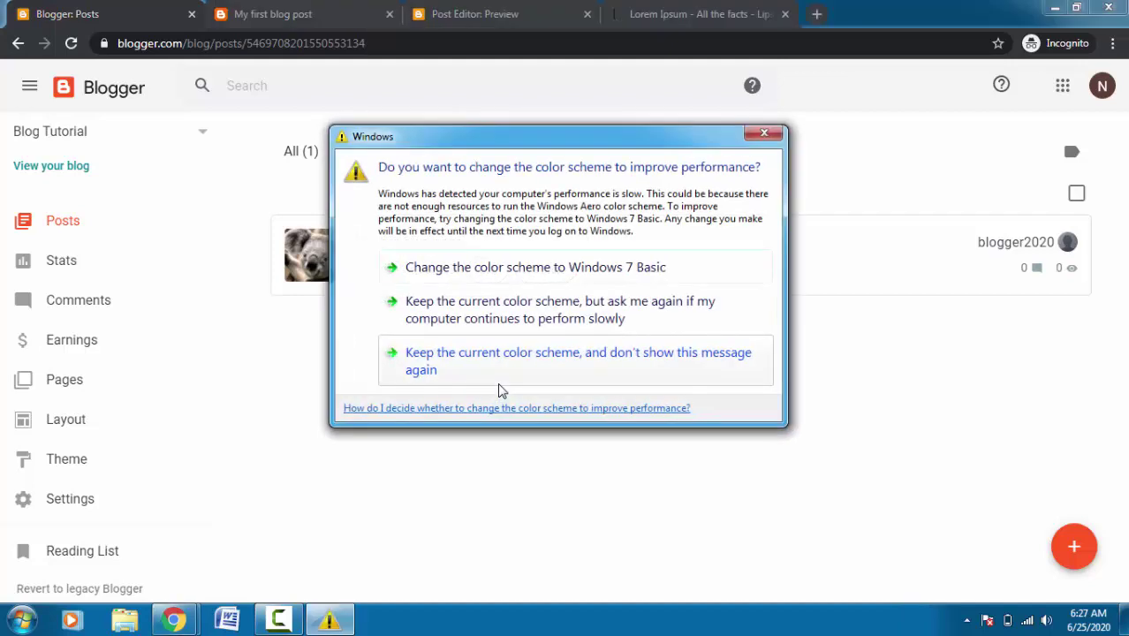
pyautogui.click(765, 133)
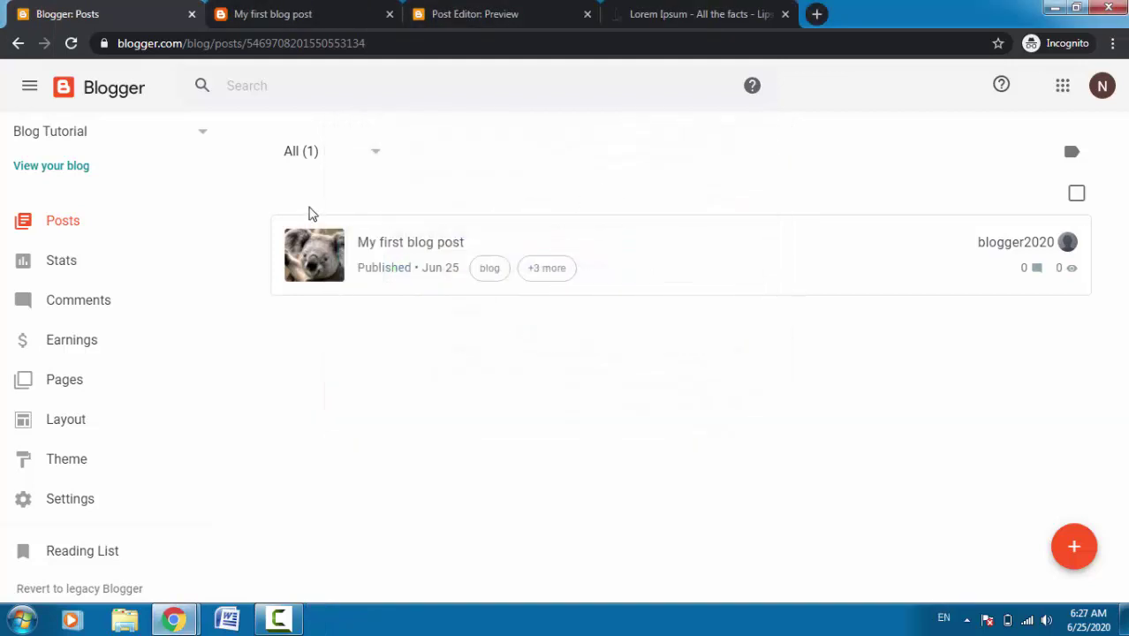